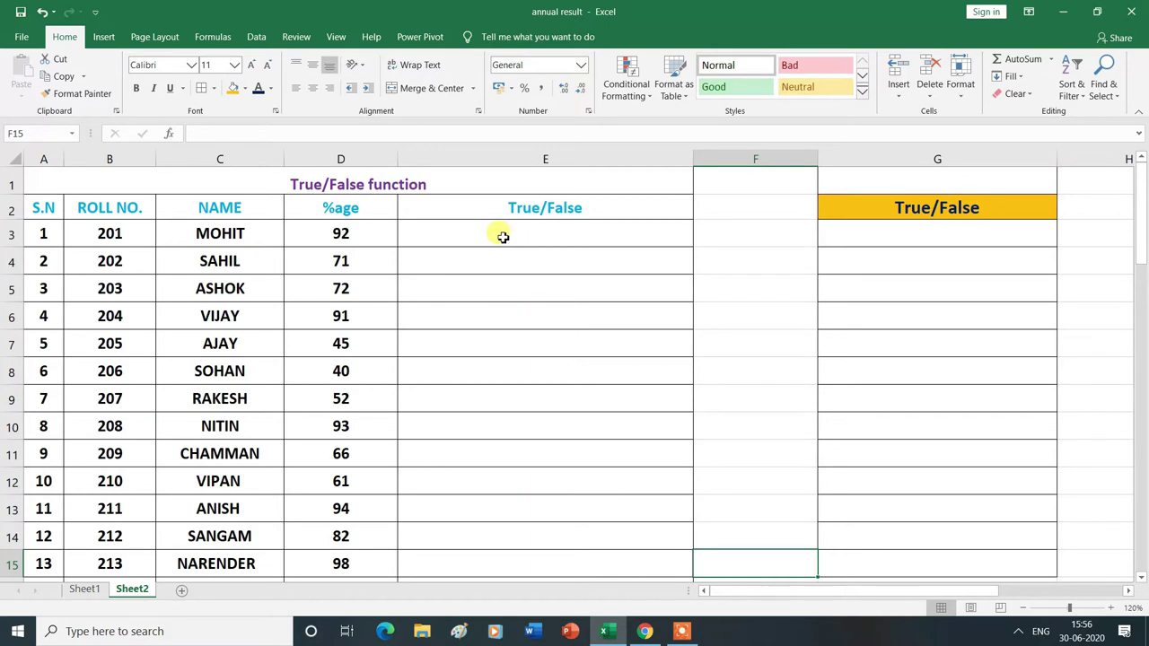
# Step: Start an IF formula in E3 with D3 as the value being tested
pyautogui.click(504, 235)
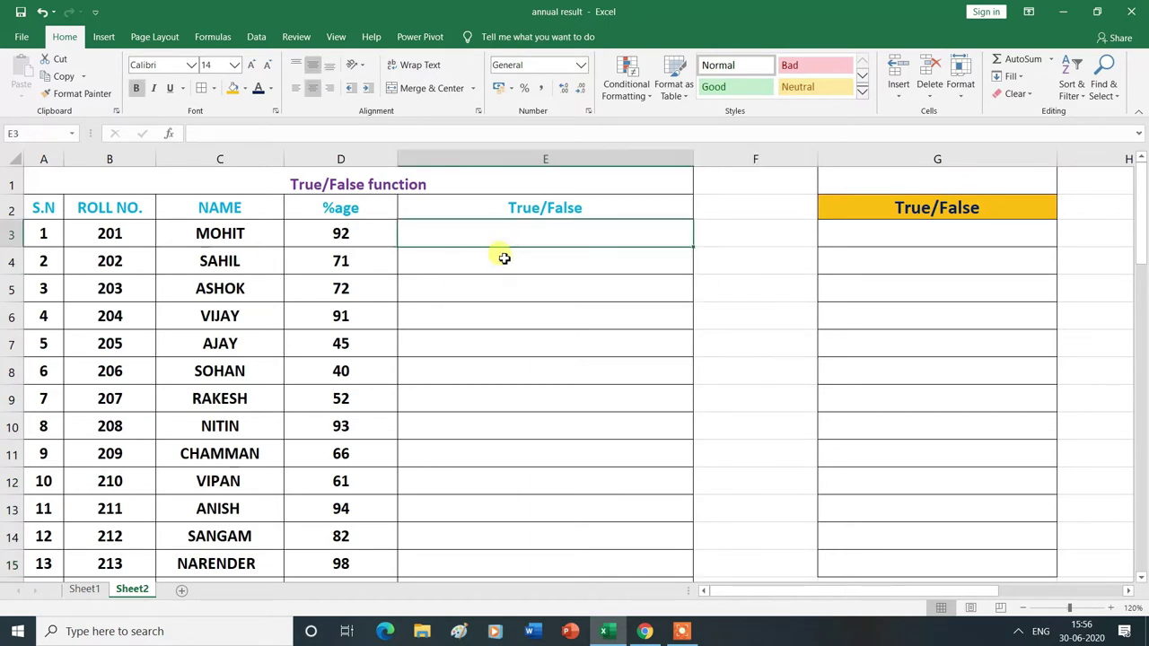
pyautogui.write('=')
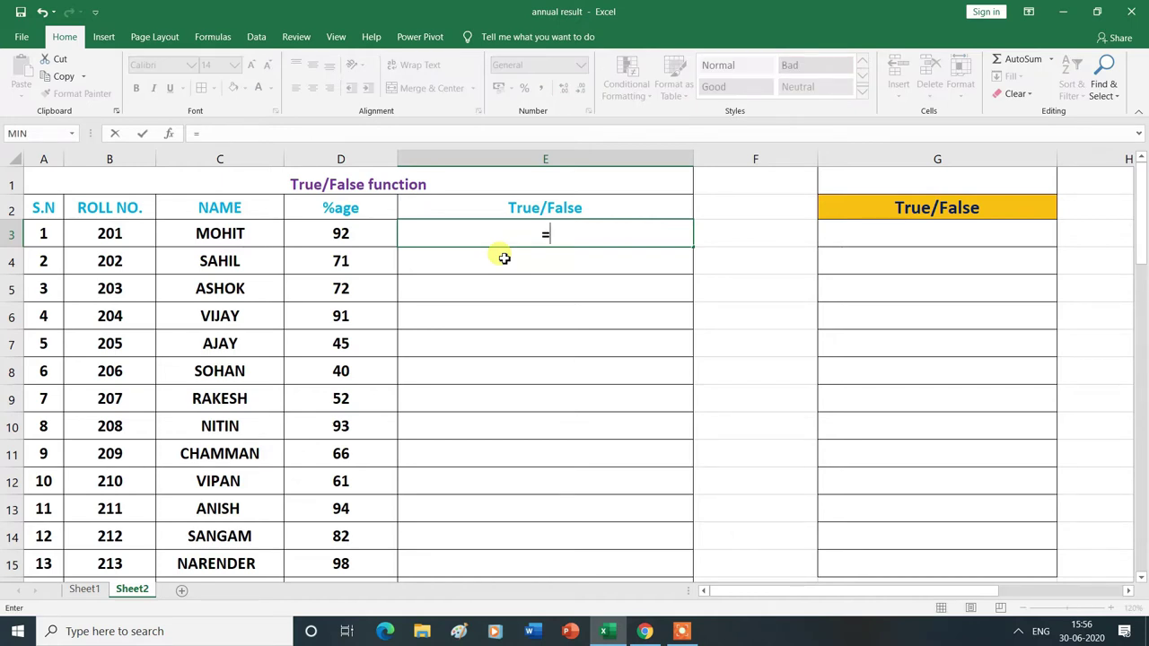
pyautogui.write('IF')
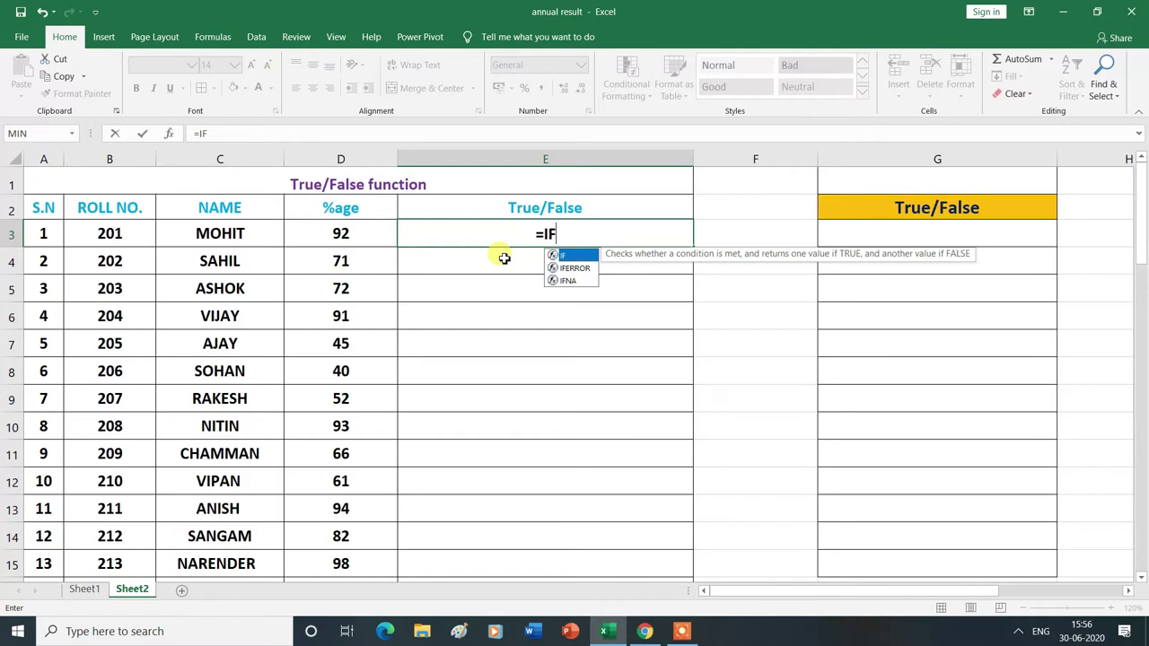
pyautogui.doubleClick(575, 257)
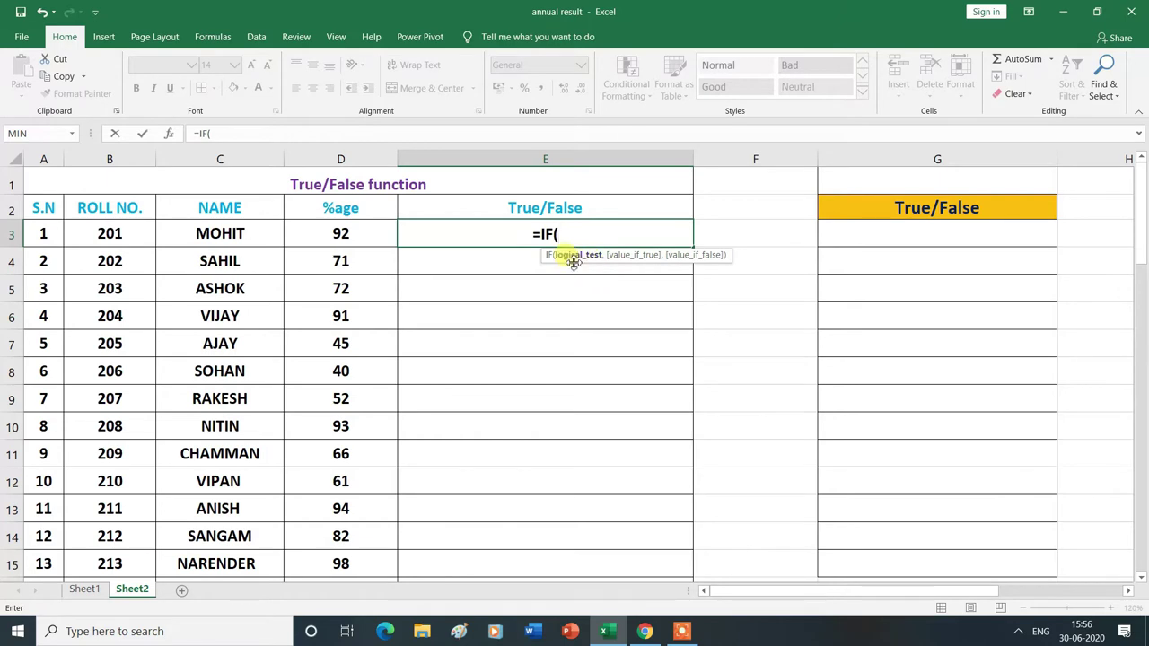
pyautogui.click(343, 234)
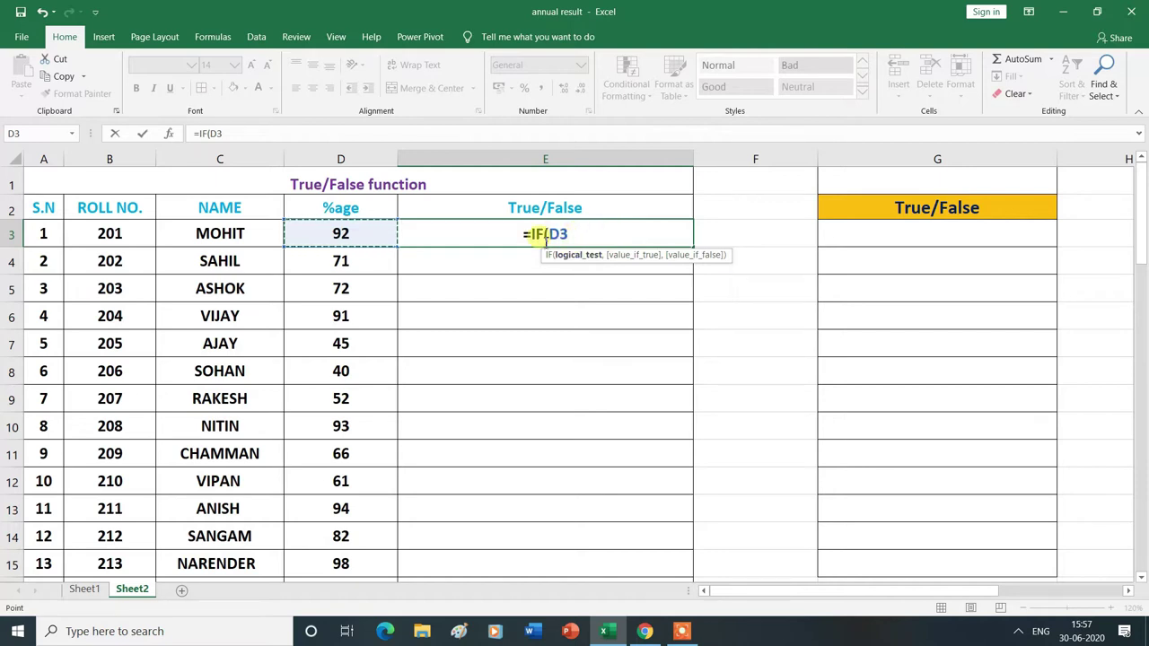
# Step: Complete E3 as =IF(D3>=90,"True","False") and commit it, showing True for 92
pyautogui.write('>=')
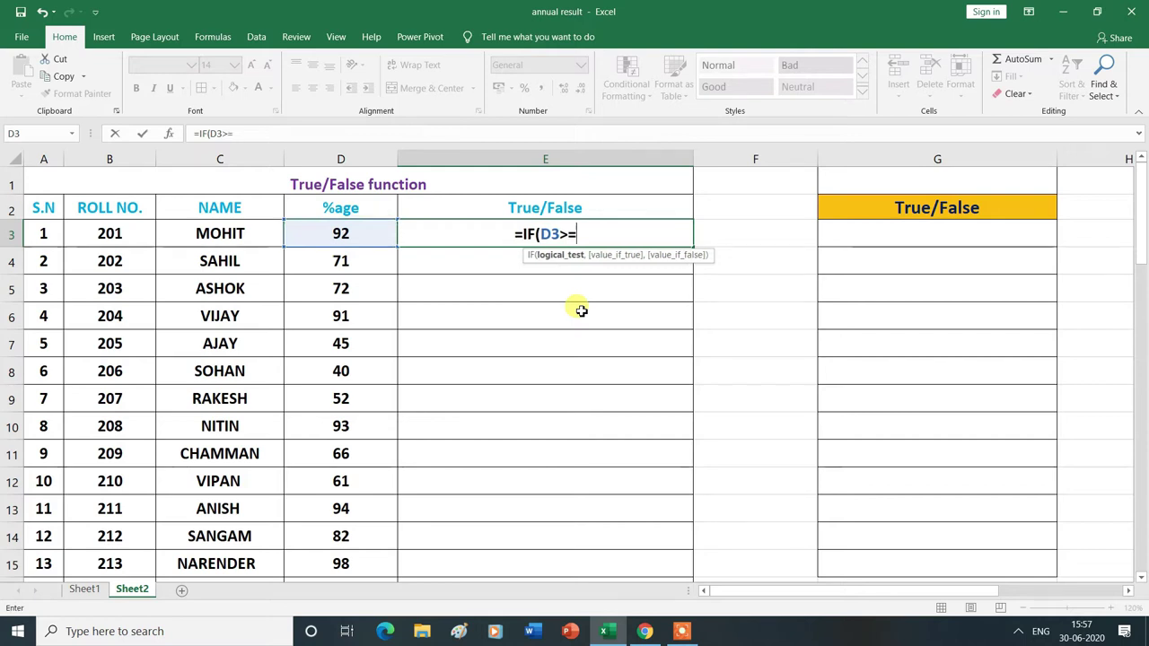
pyautogui.write('90')
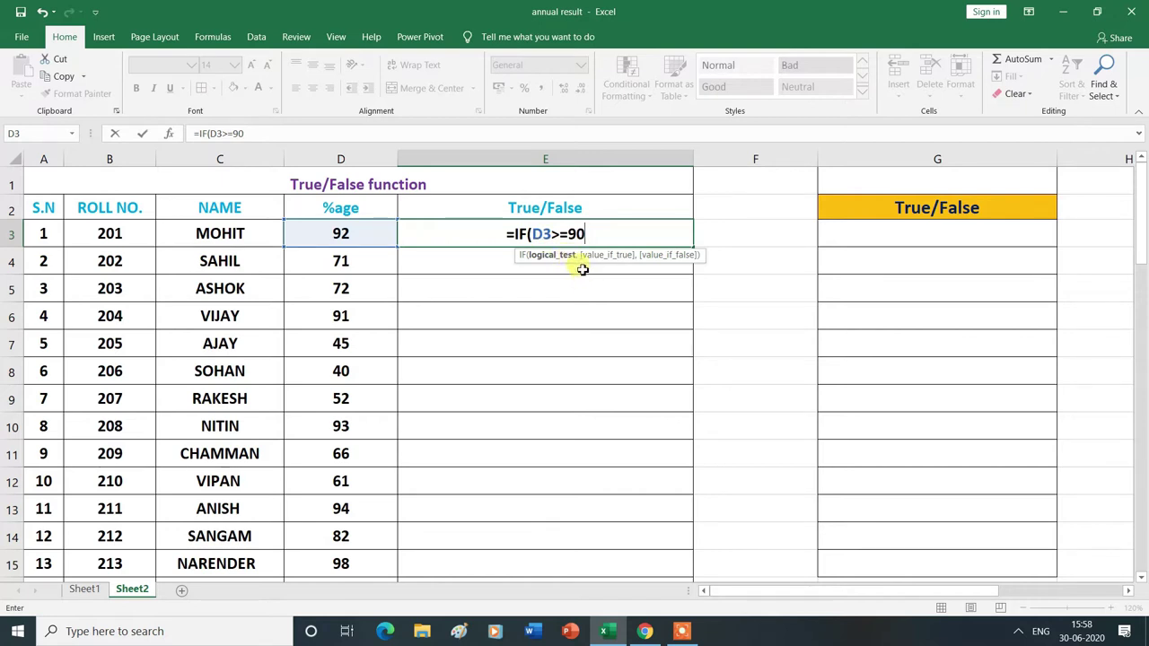
pyautogui.write(',')
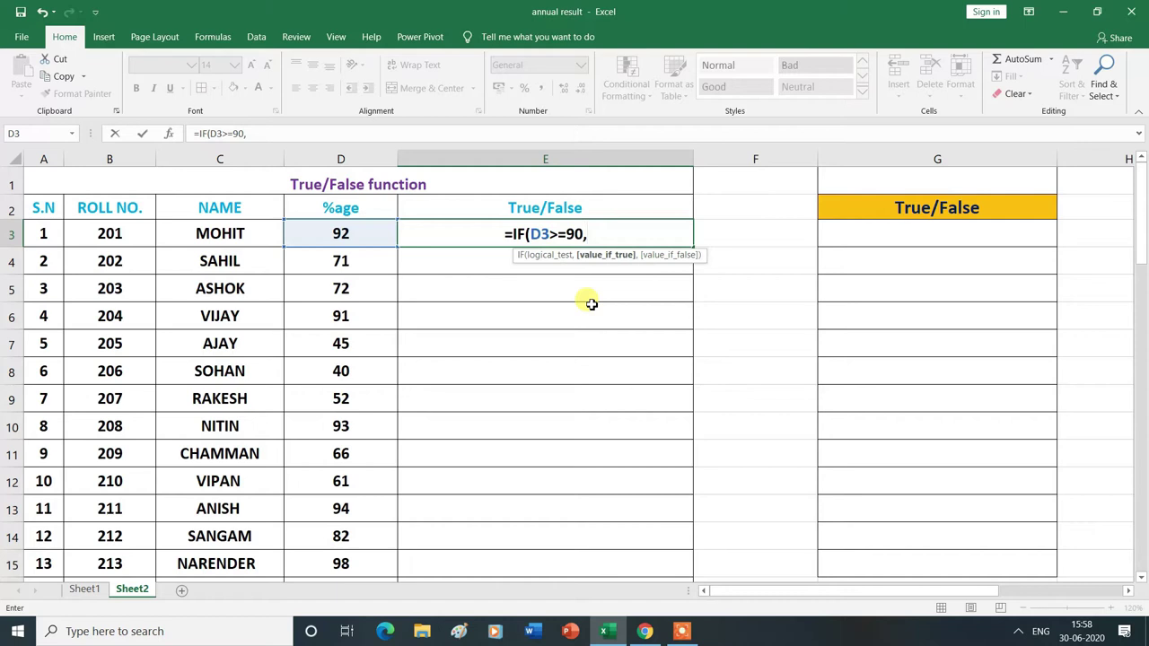
pyautogui.write('"')
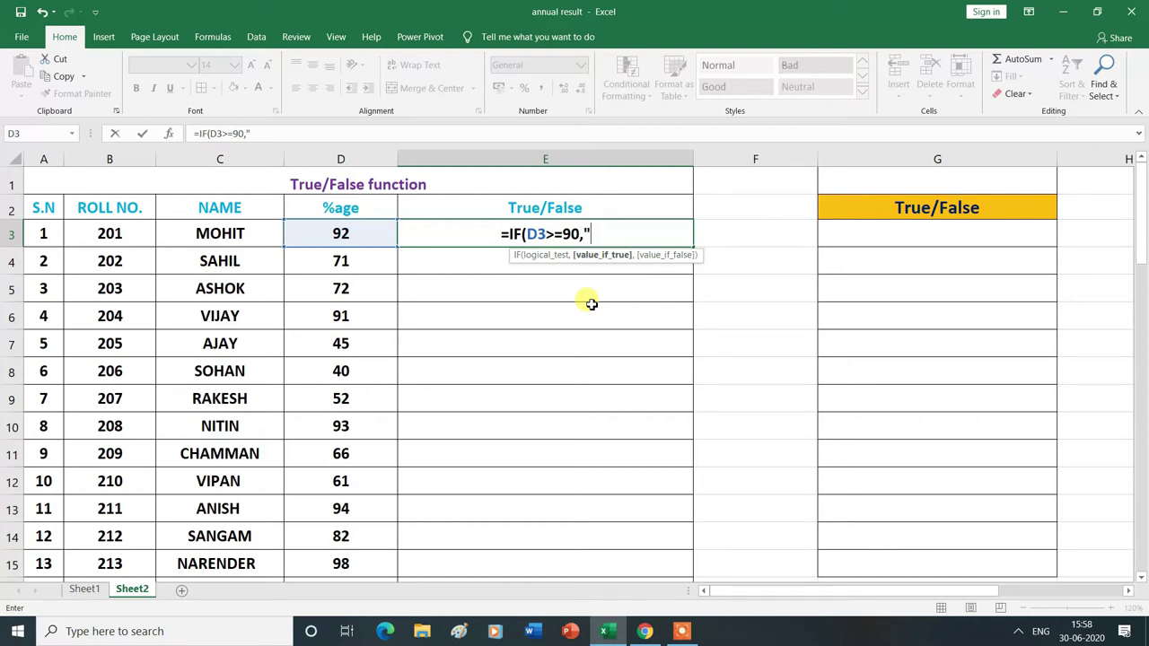
pyautogui.write('True')
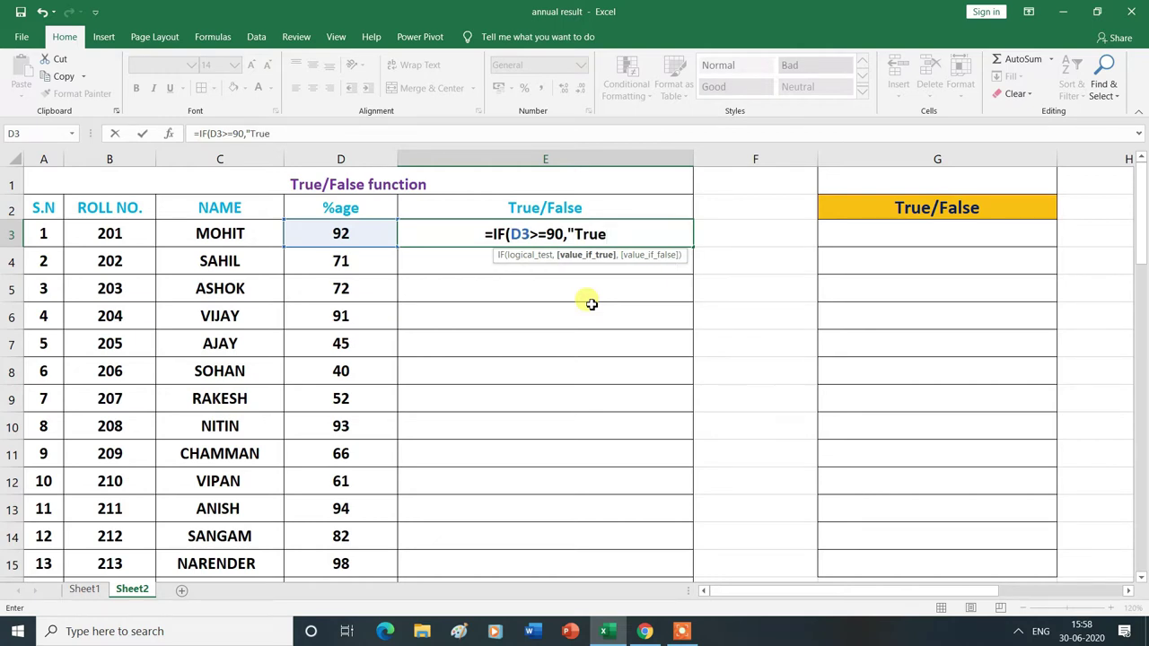
pyautogui.write('"')
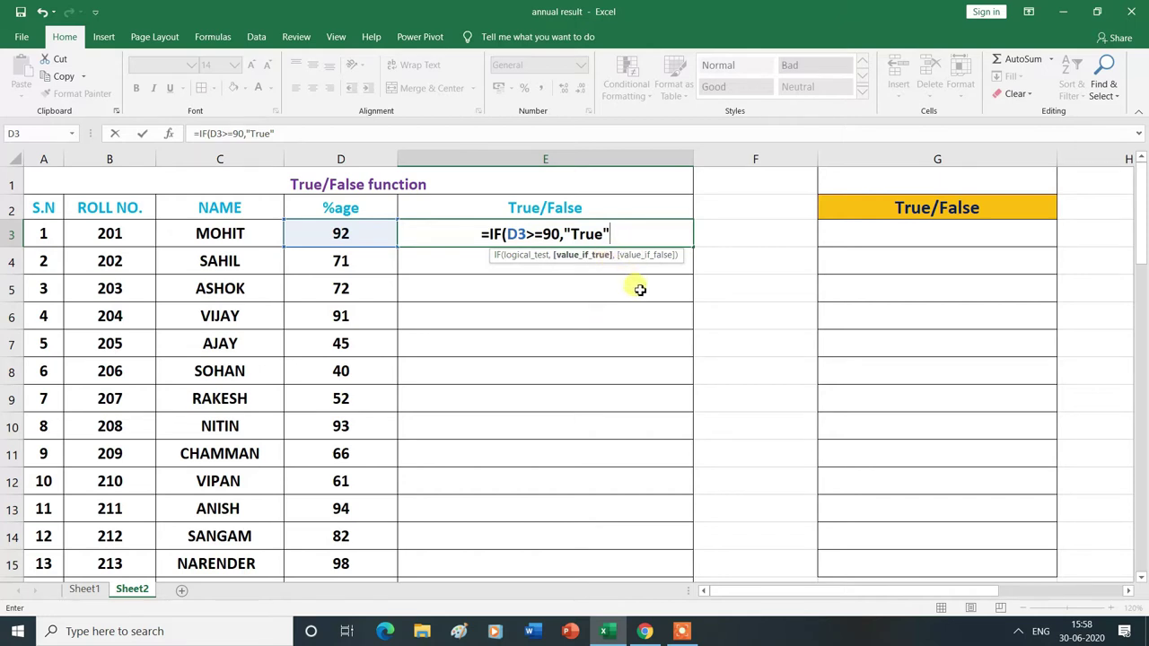
pyautogui.write(',')
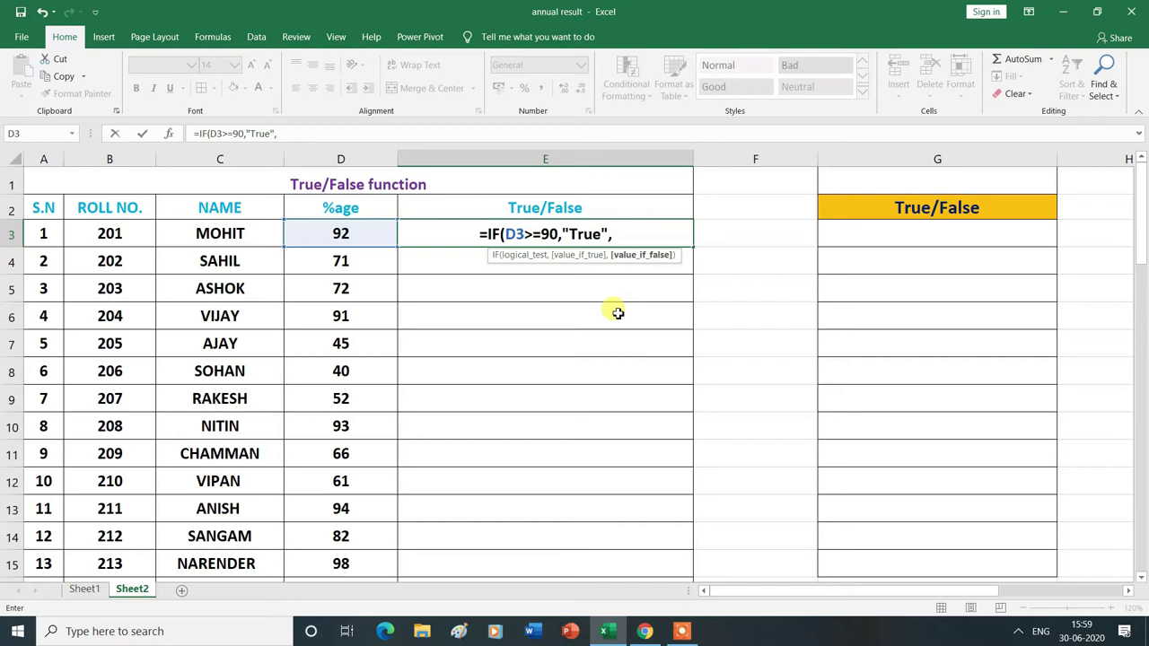
pyautogui.write('"')
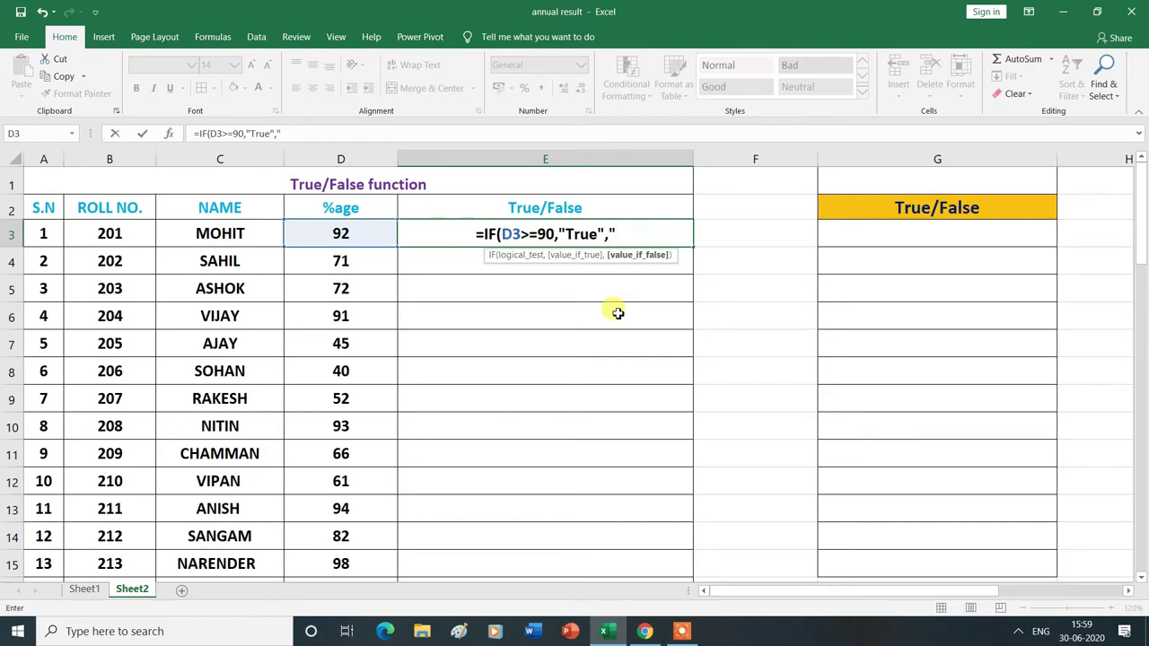
pyautogui.write('False')
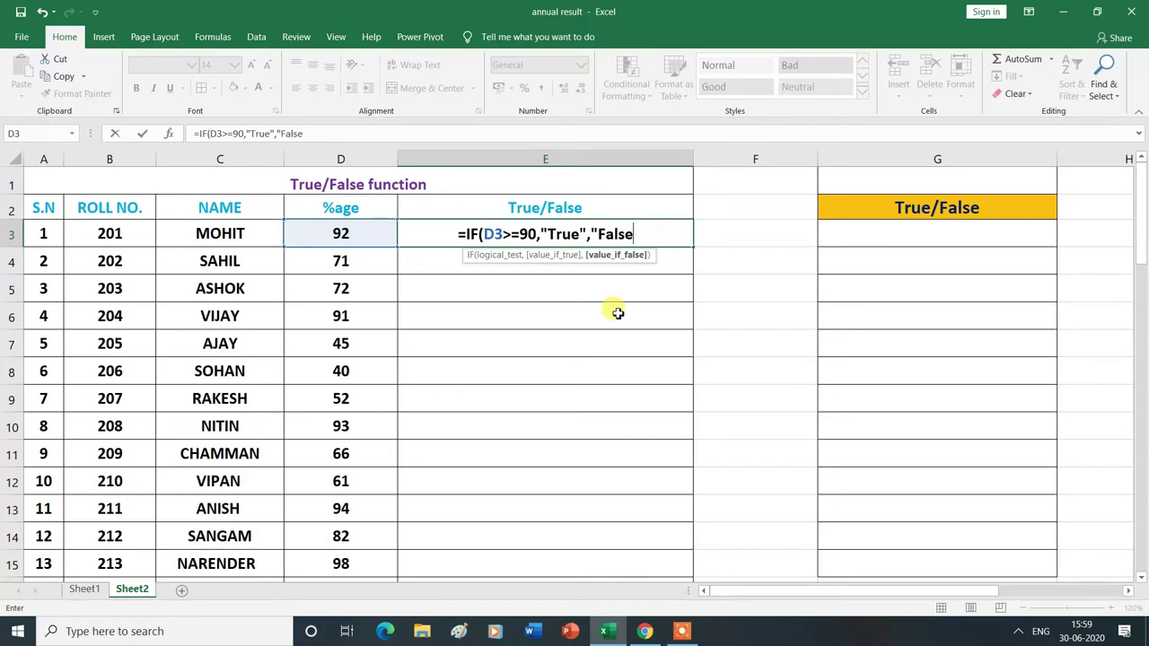
pyautogui.write('"')
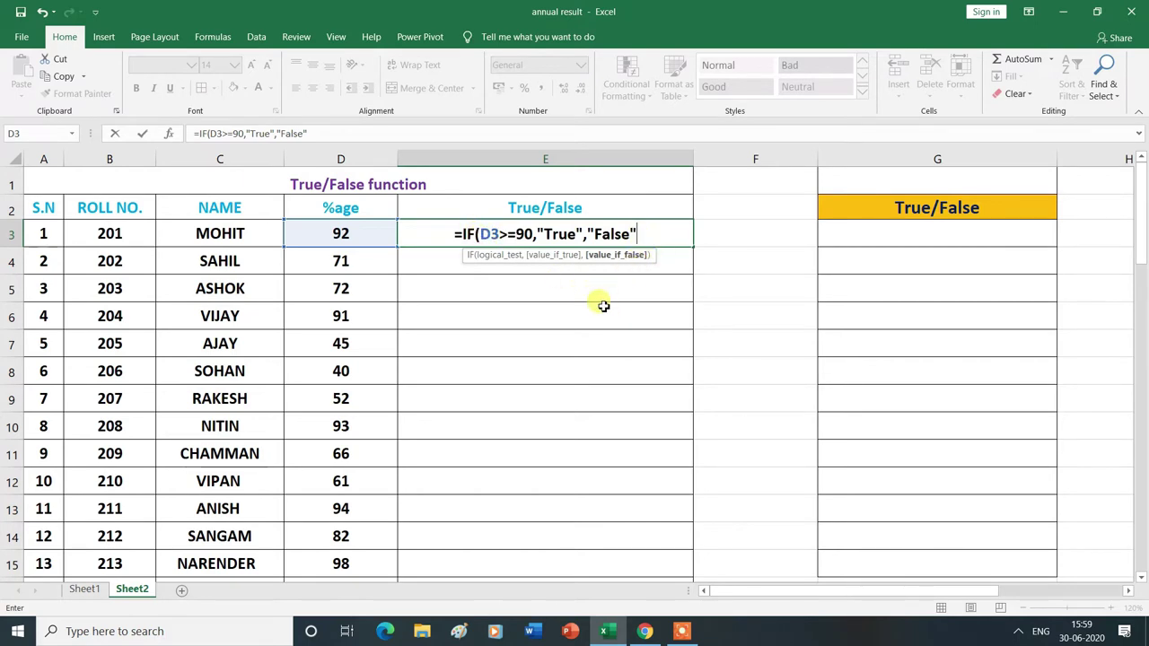
pyautogui.write(')')
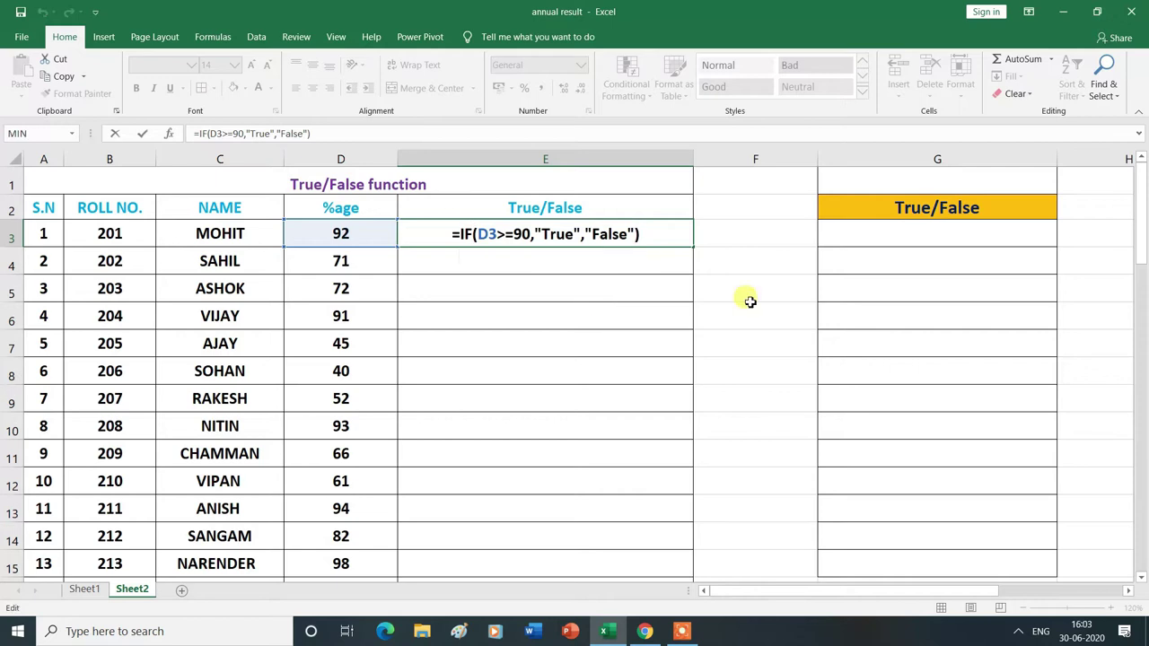
pyautogui.press('Return')
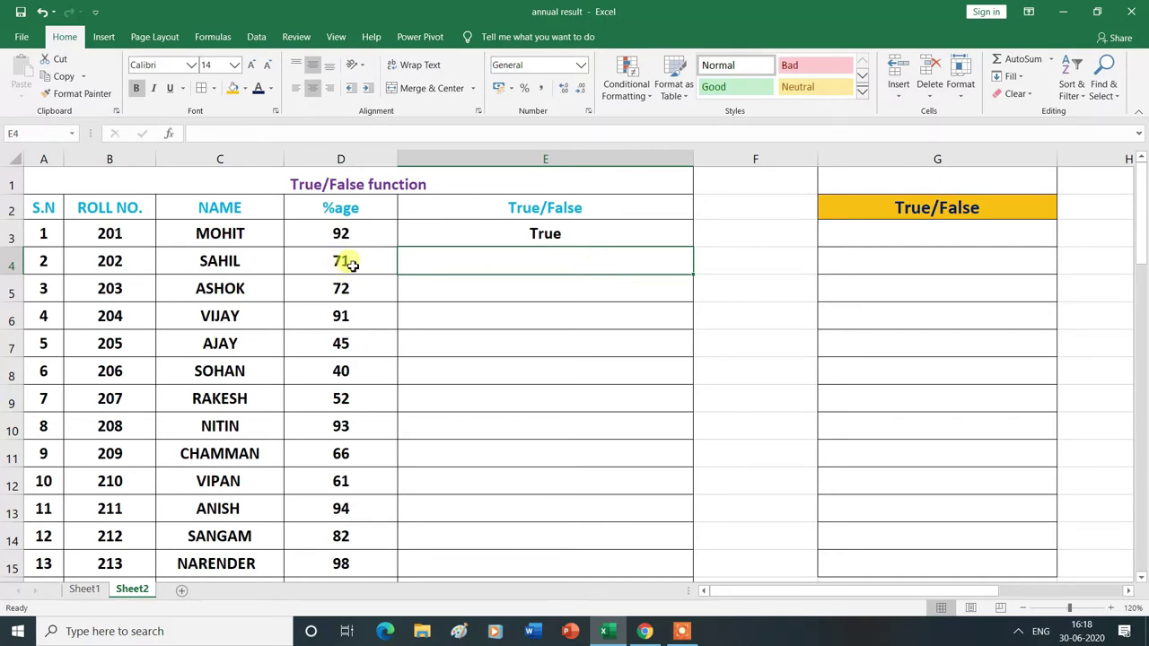
# Step: Copy E3's IF formula down through E15 so every student shows True or False
pyautogui.click(579, 236)
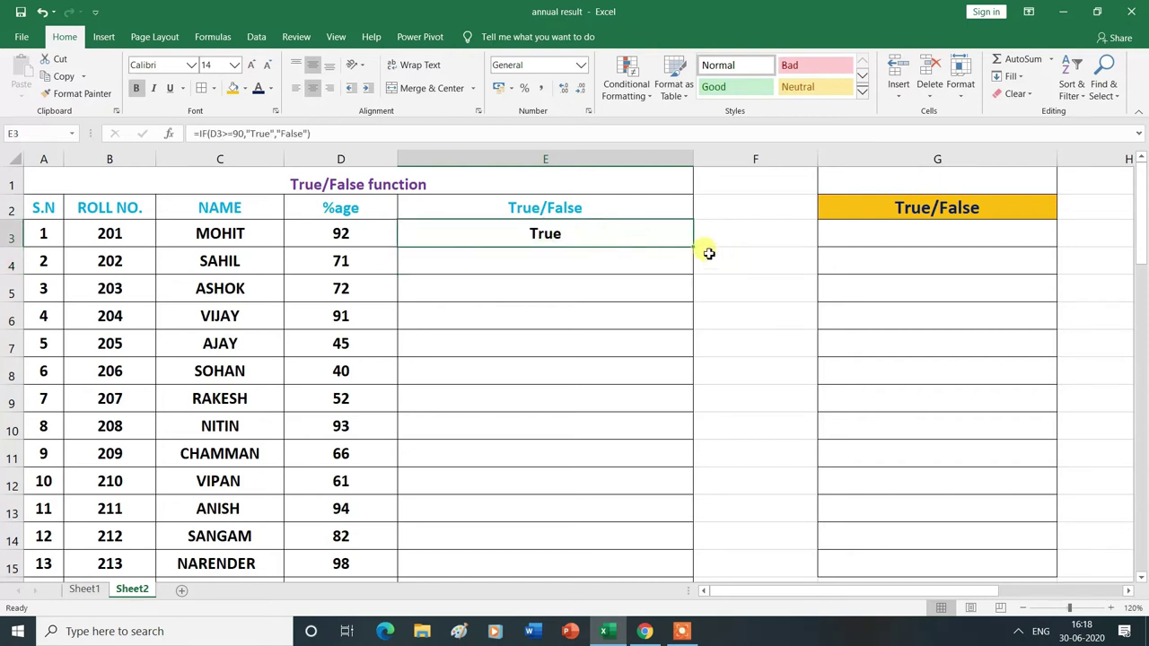
pyautogui.moveTo(693, 249); pyautogui.dragTo(683, 471)
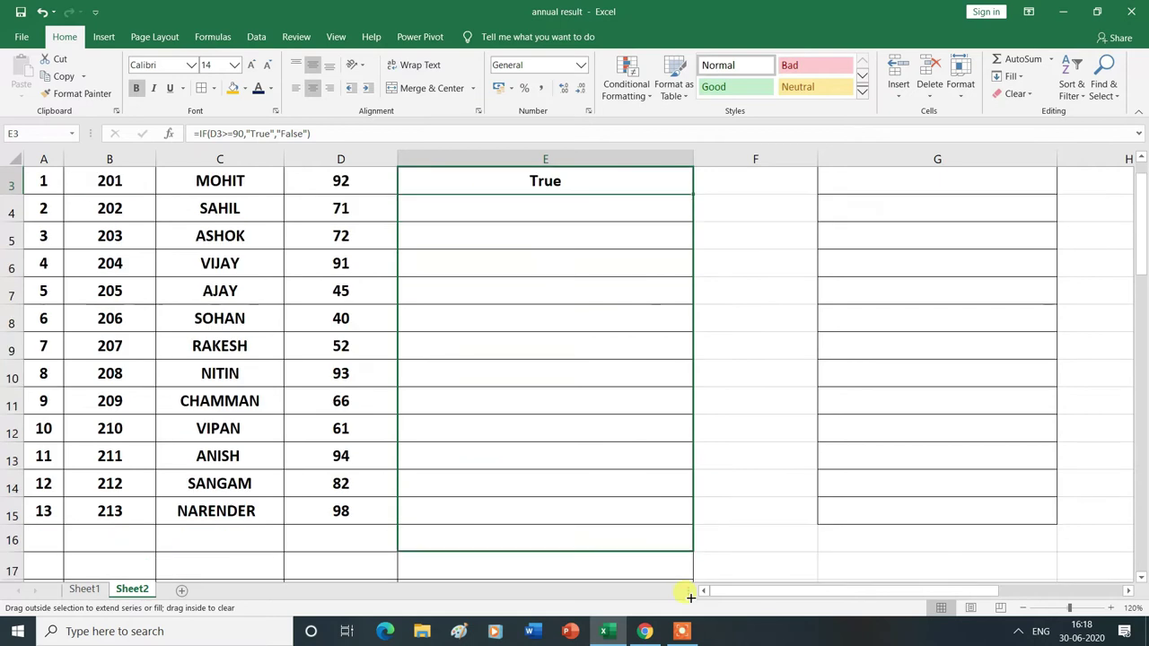
pyautogui.moveTo(683, 471); pyautogui.dragTo(685, 465)
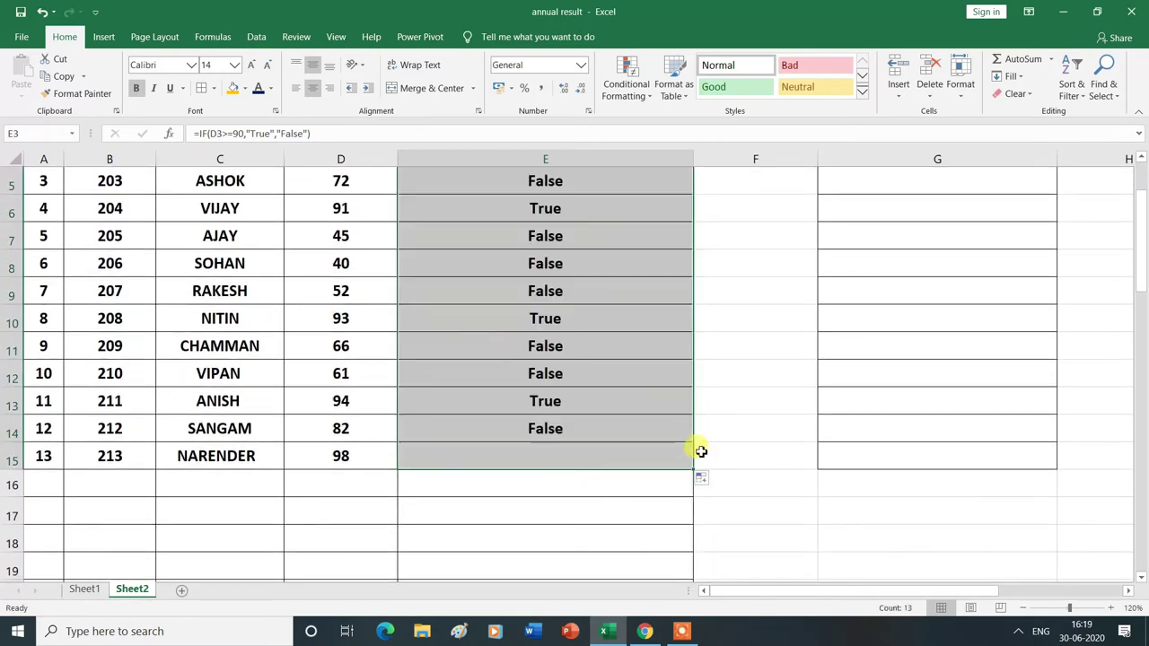
pyautogui.scroll(1, 699, 447)
pyautogui.scroll(1, 699, 447)
pyautogui.click(745, 386)
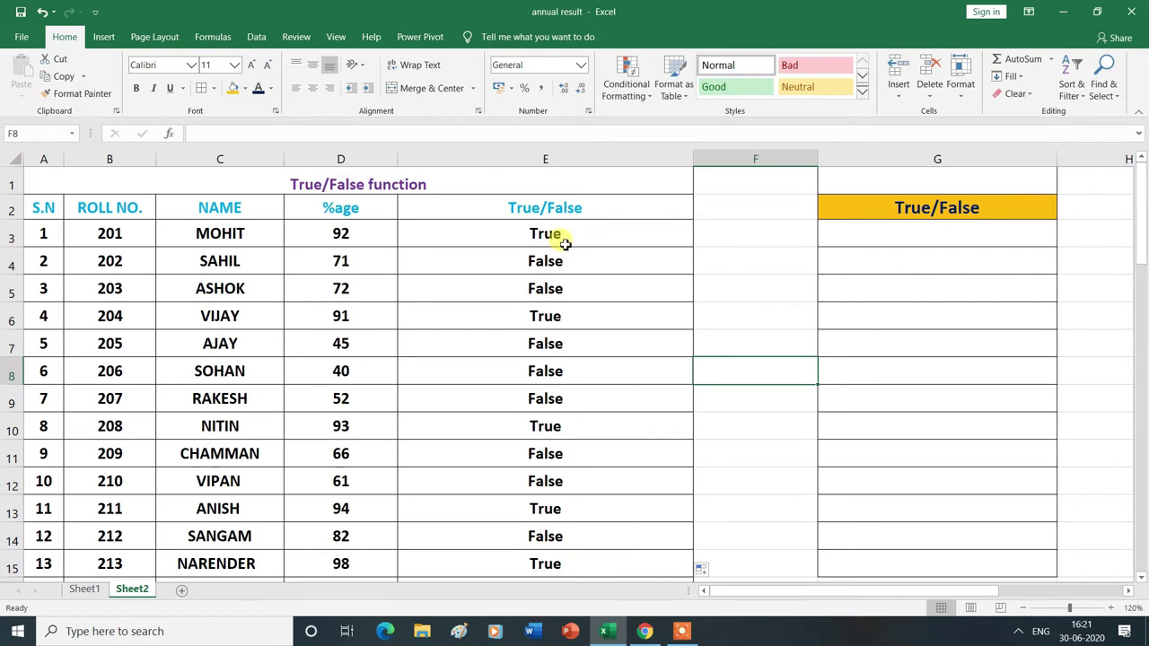
# Step: Highlight cells containing 'true' in E3:E15 with Green Fill with Dark Green Text
pyautogui.moveTo(503, 234); pyautogui.dragTo(507, 563)
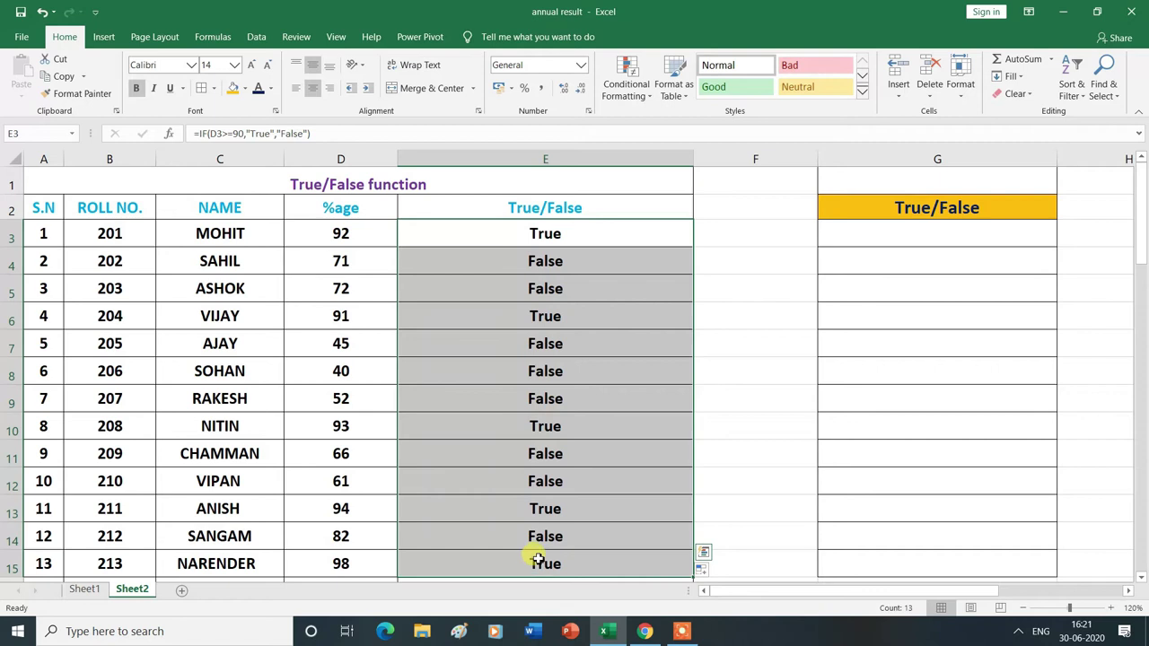
pyautogui.click(652, 98)
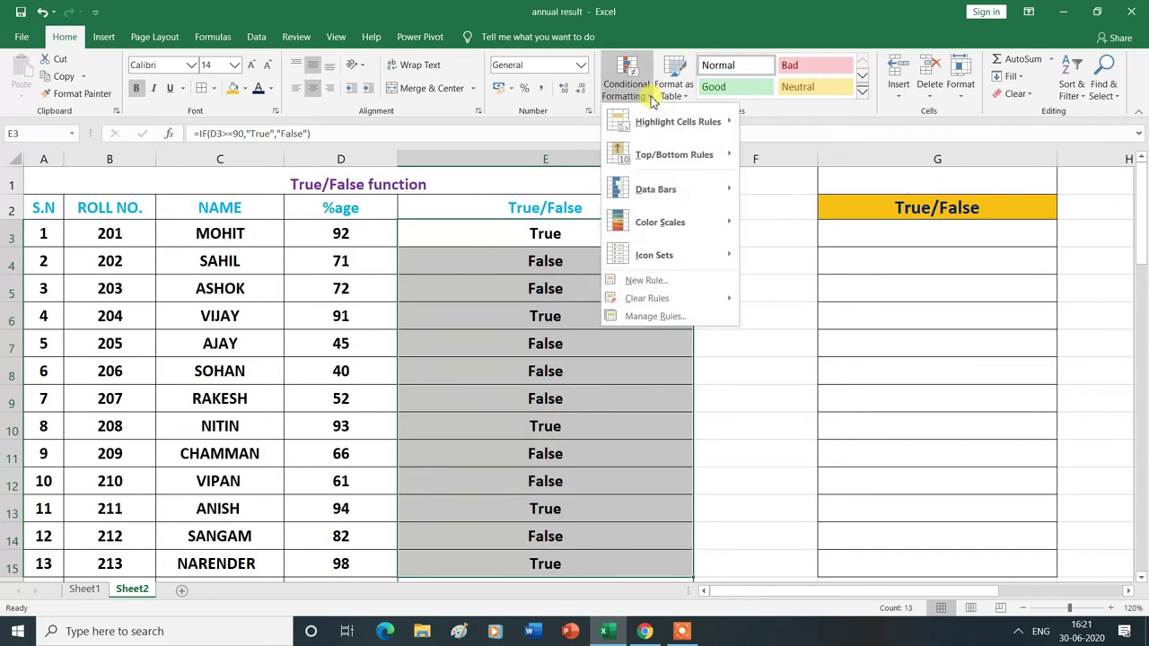
pyautogui.moveTo(656, 126)
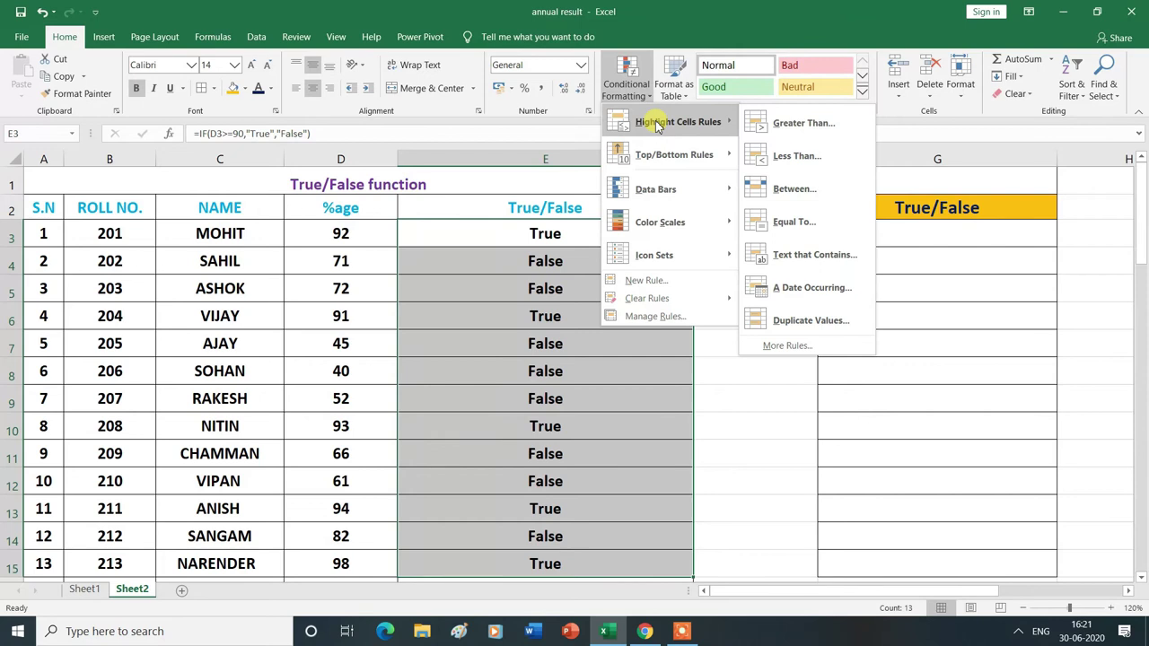
pyautogui.click(799, 258)
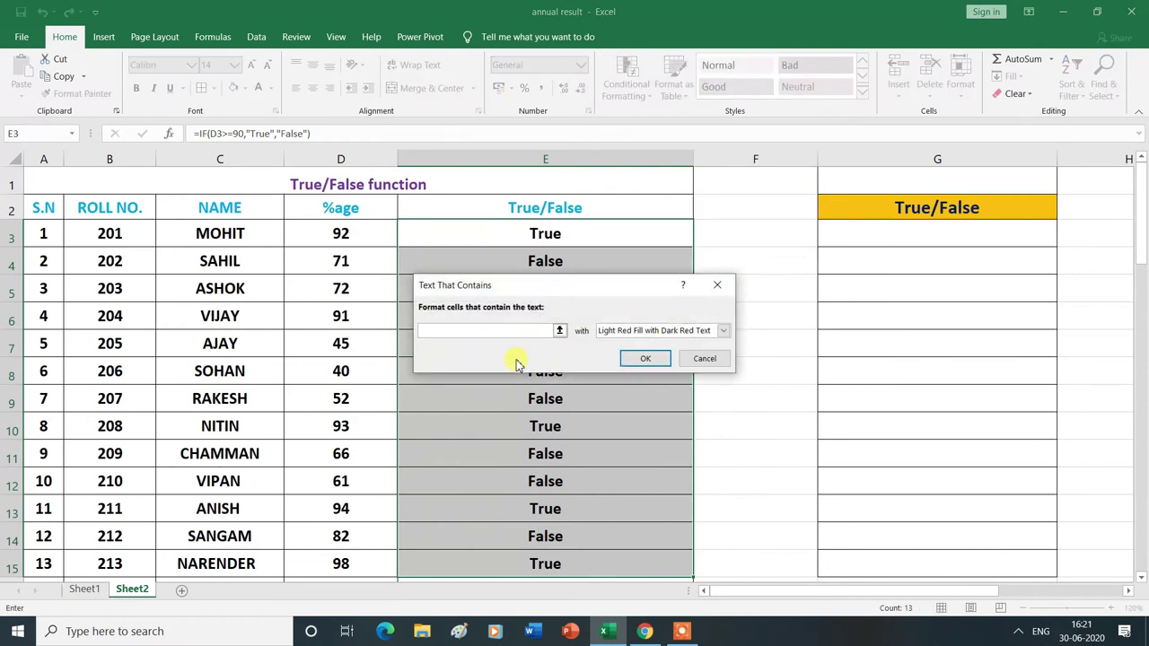
pyautogui.write('true')
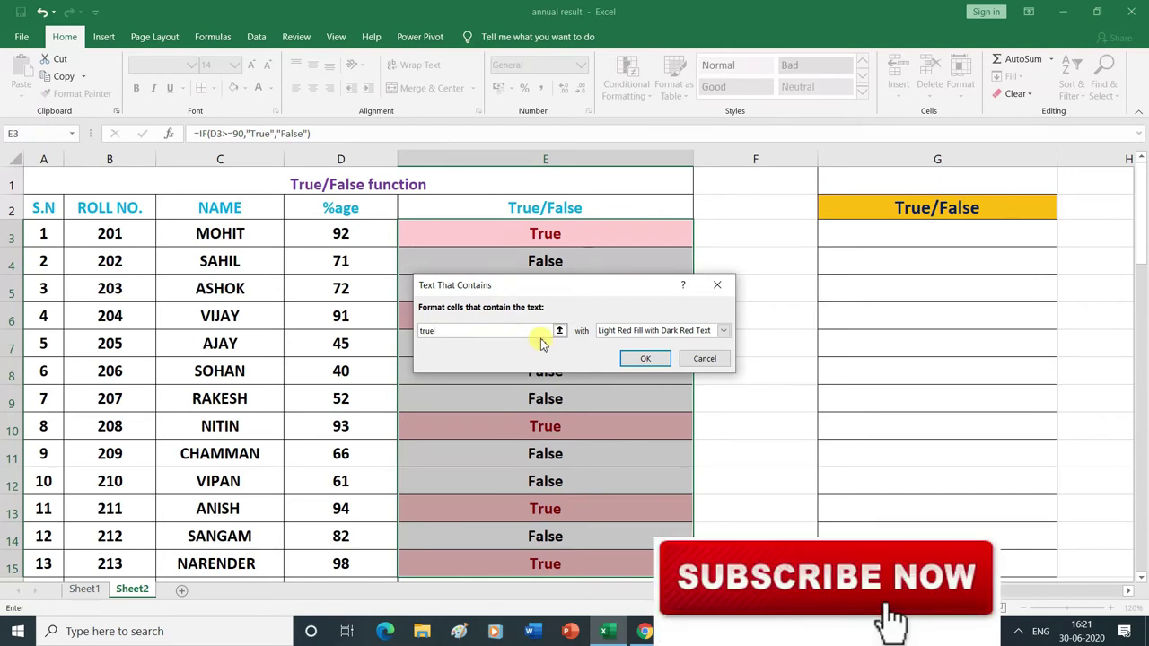
pyautogui.click(723, 332)
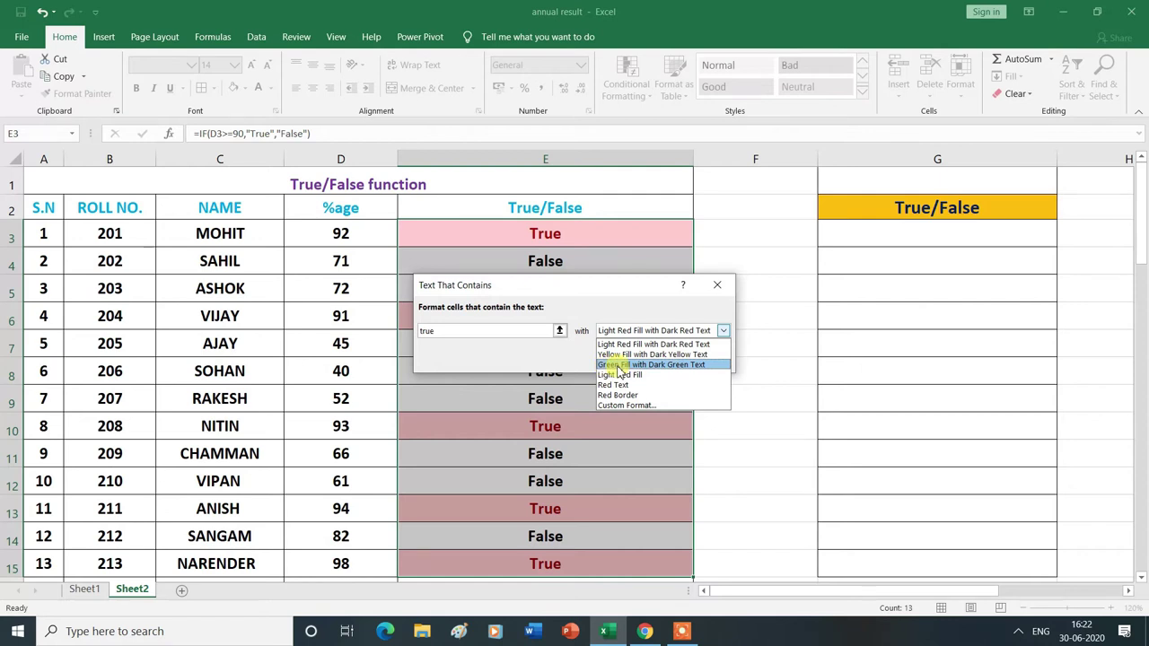
pyautogui.click(618, 366)
pyautogui.click(646, 359)
pyautogui.click(762, 298)
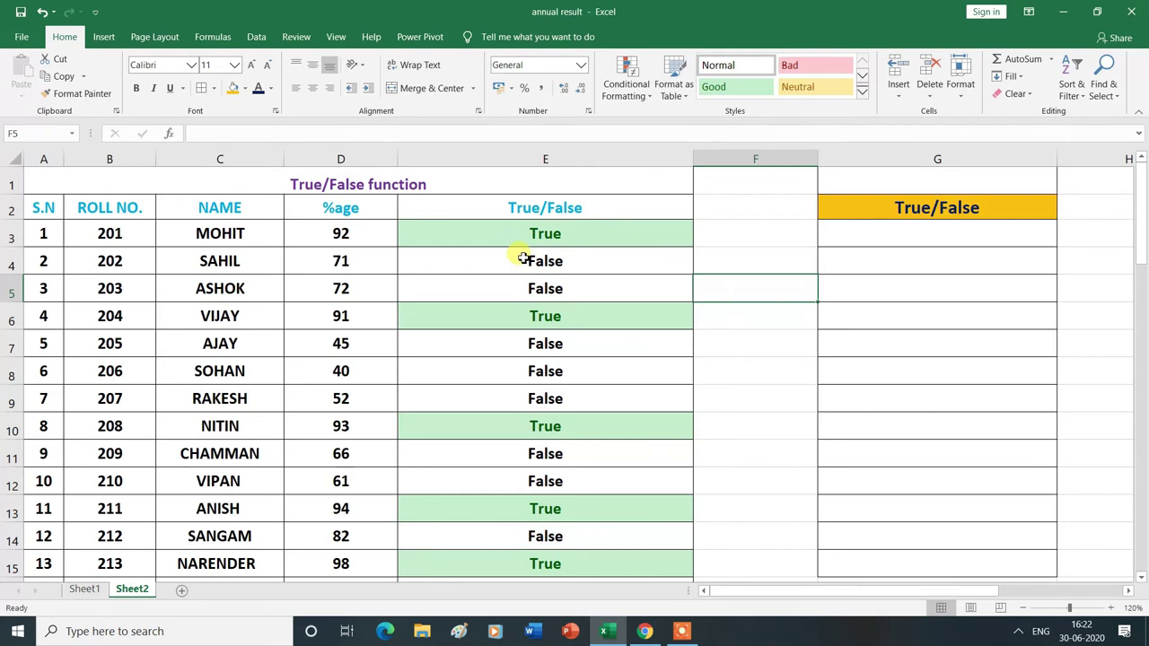
pyautogui.moveTo(502, 231); pyautogui.dragTo(536, 564)
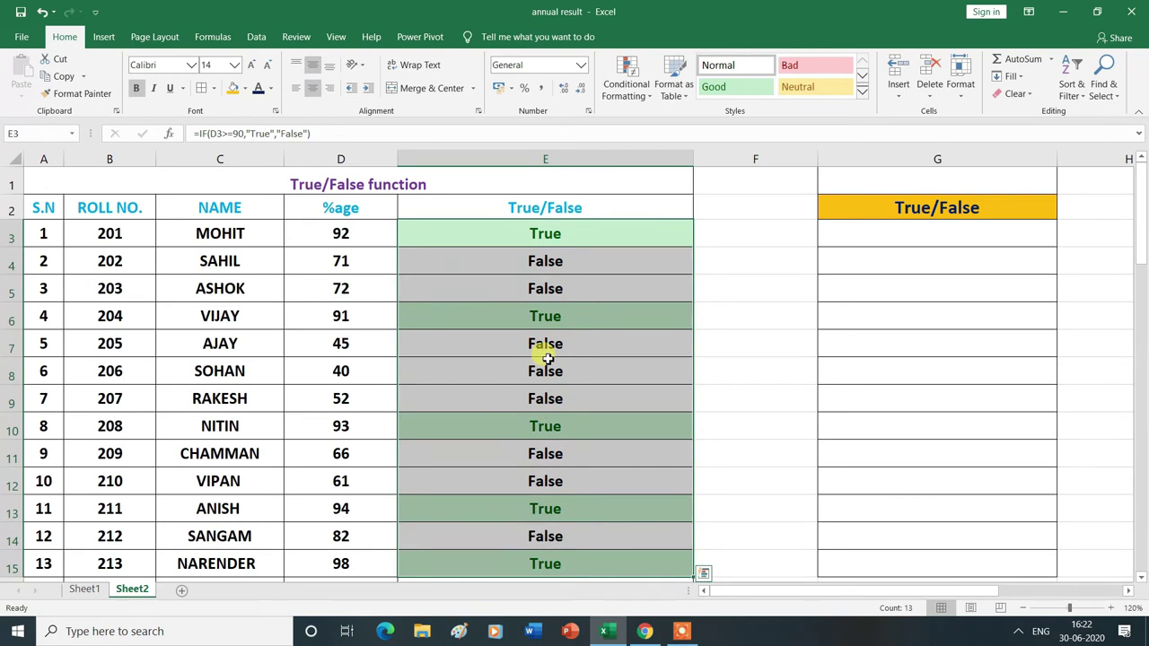
# Step: Add a Text that Contains rule for 'false' using Yellow Fill with Dark Yellow Text
pyautogui.click(652, 95)
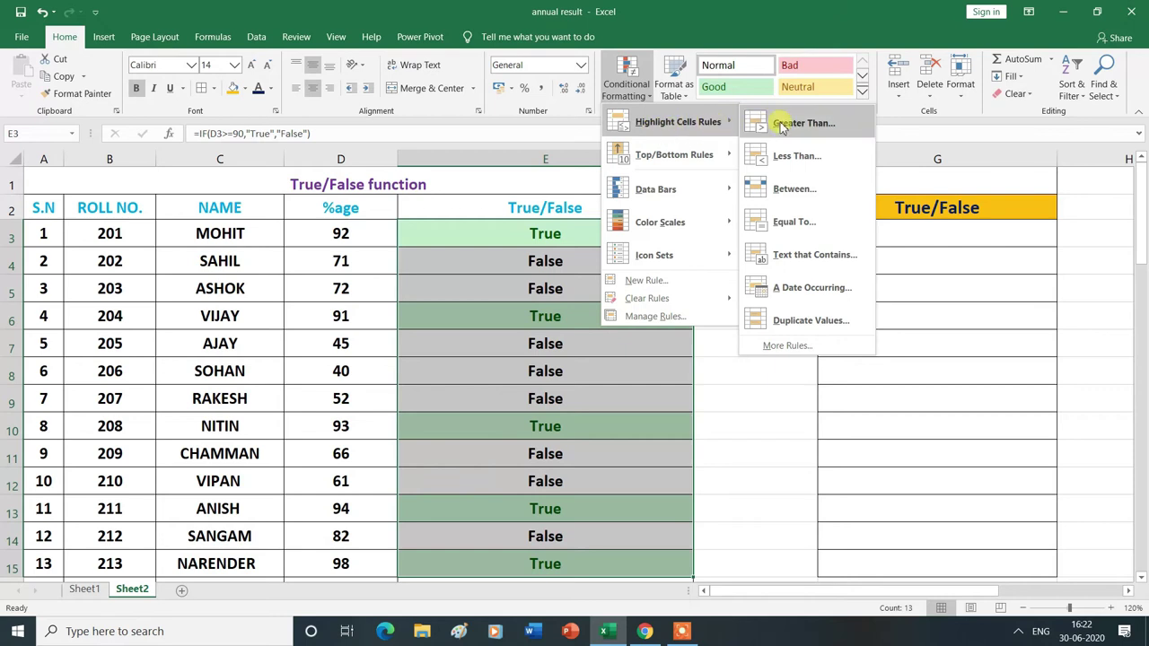
pyautogui.click(803, 257)
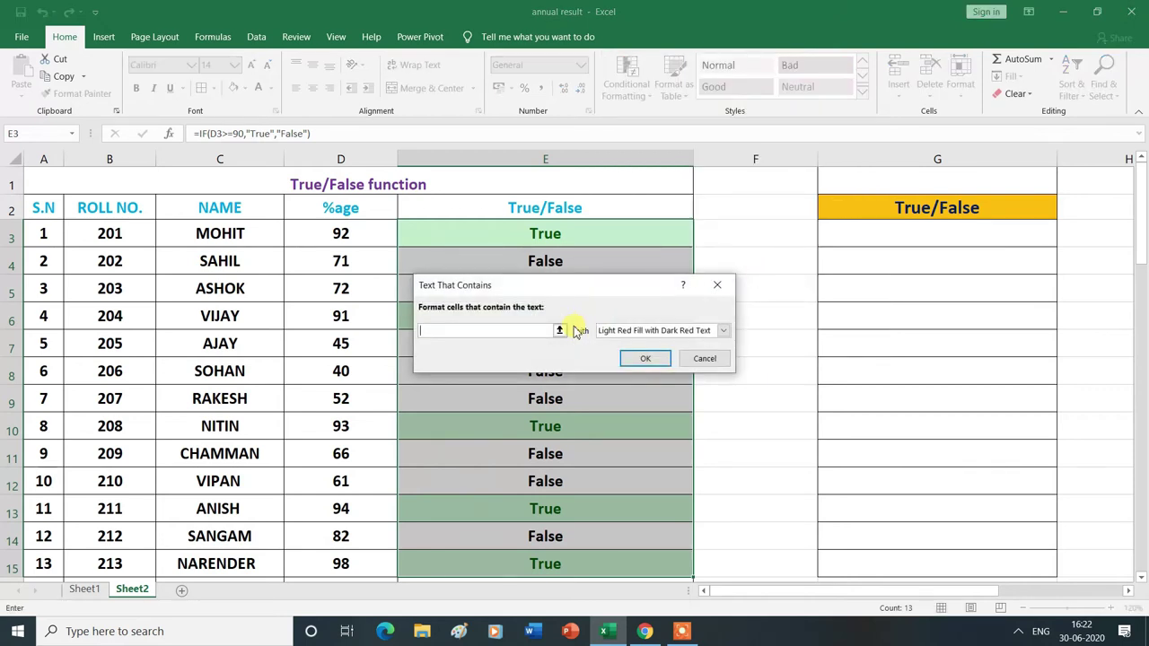
pyautogui.write('false')
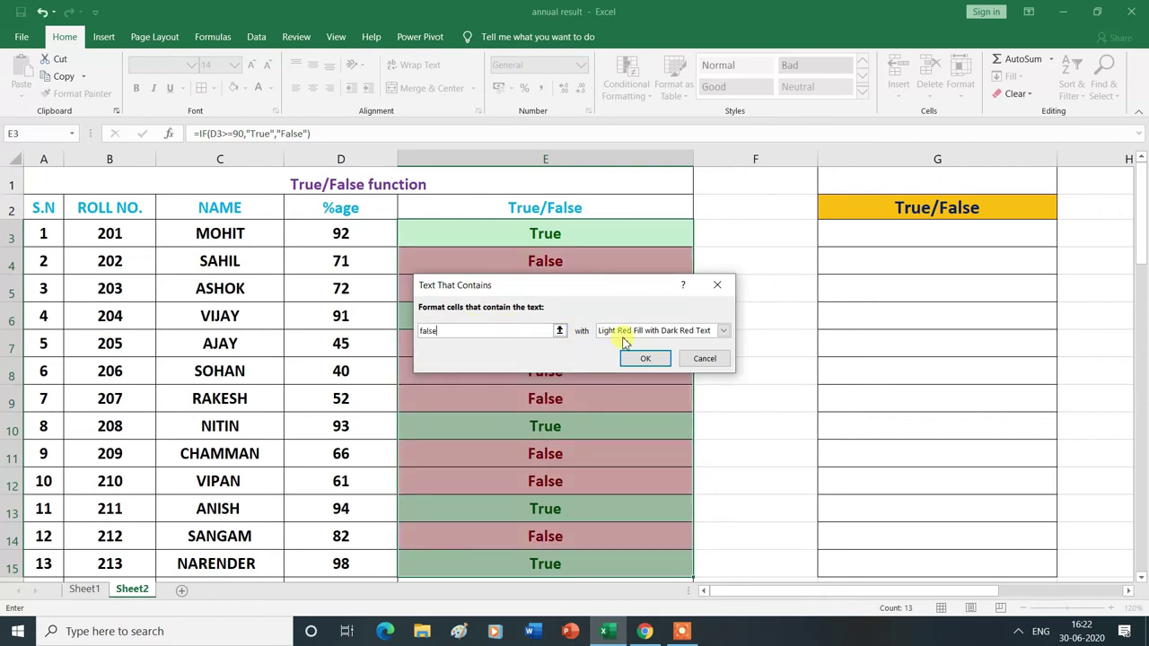
pyautogui.click(723, 331)
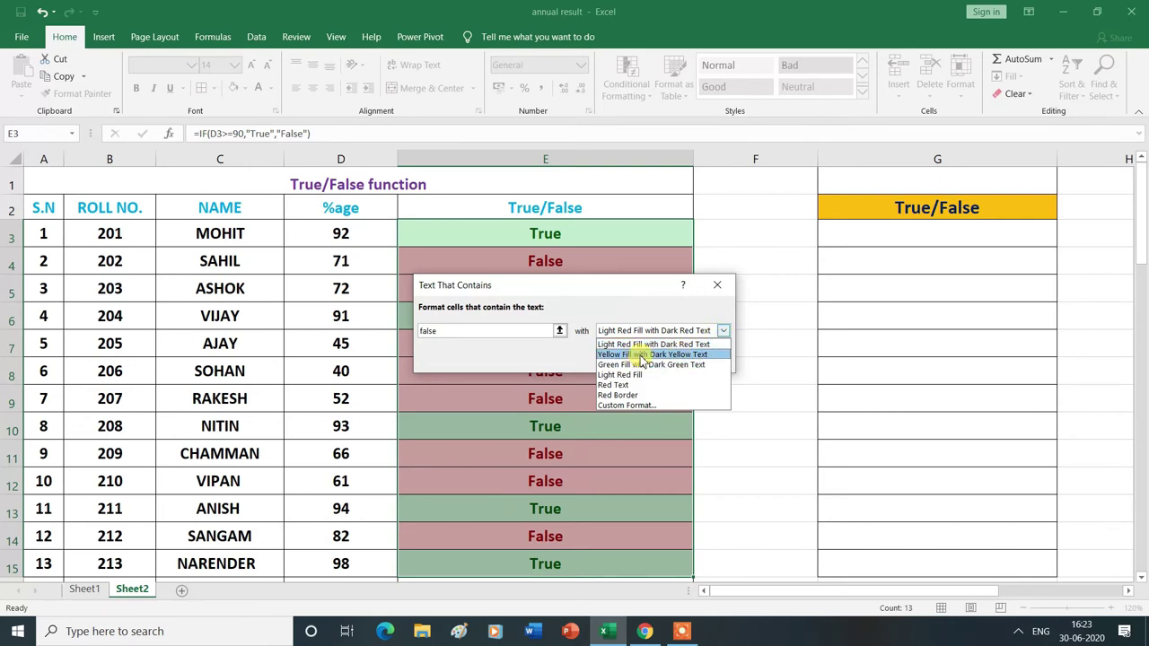
pyautogui.click(641, 356)
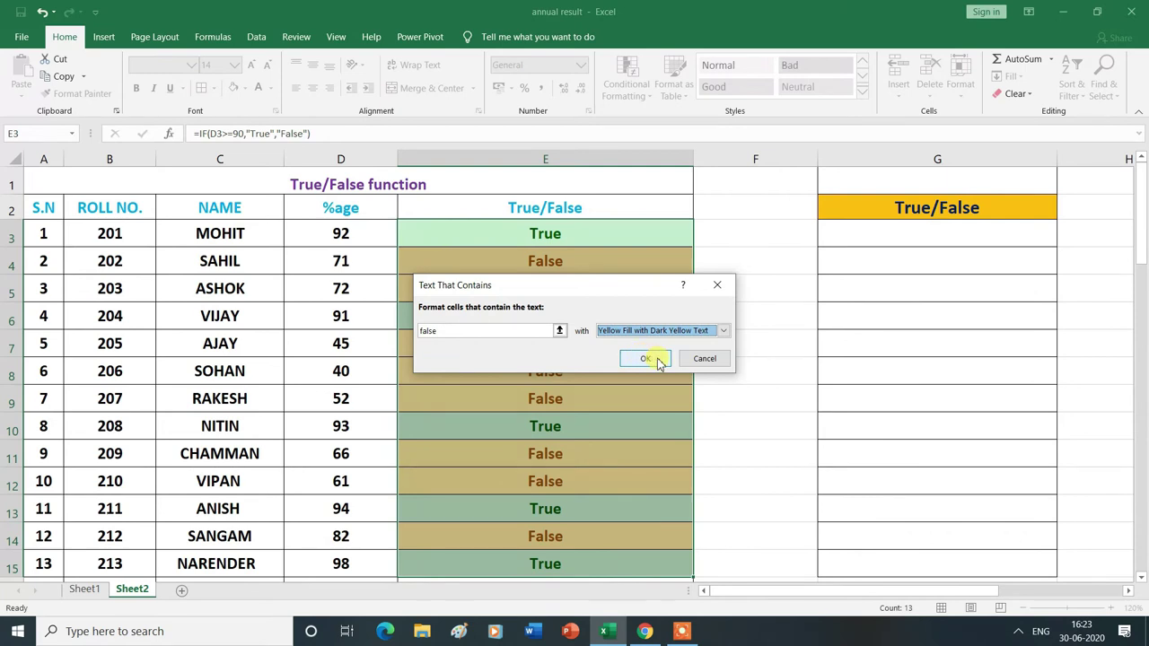
pyautogui.click(645, 359)
pyautogui.click(769, 333)
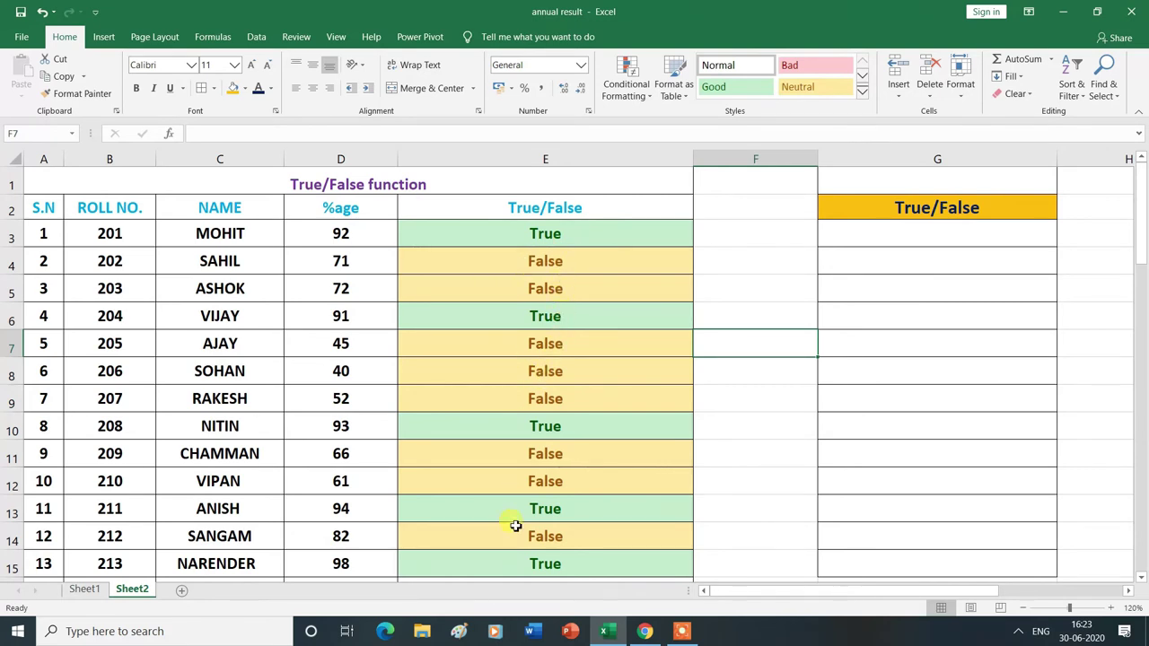
# Step: Enter the comparison =201>205 in G4, which returns FALSE
pyautogui.click(783, 567)
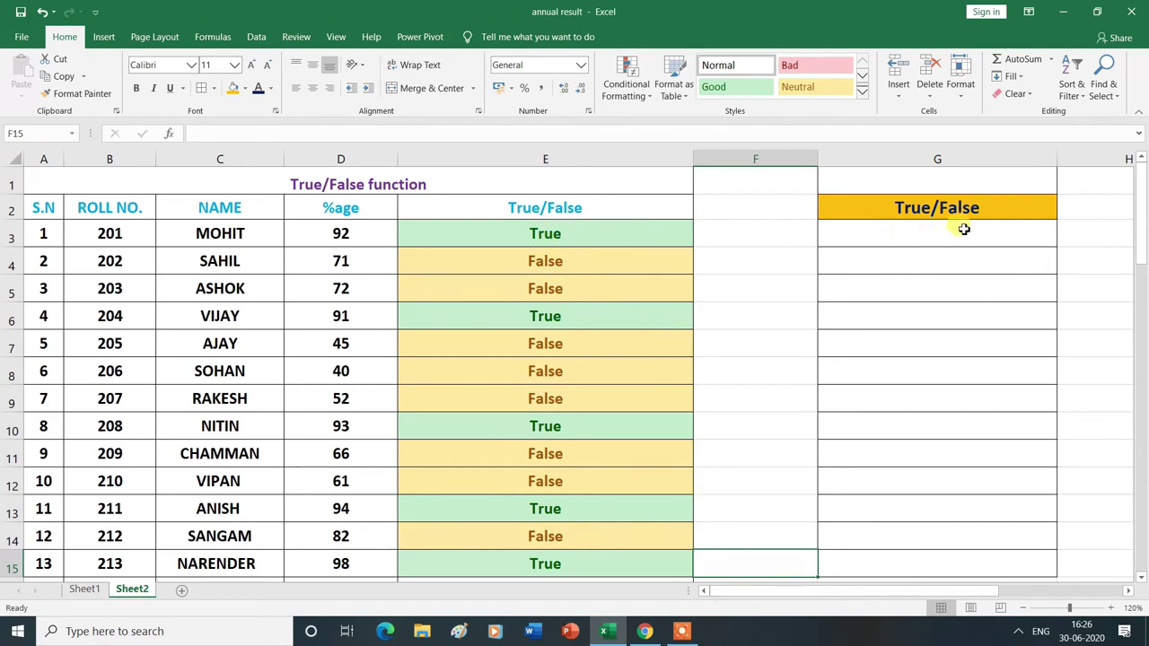
pyautogui.click(884, 266)
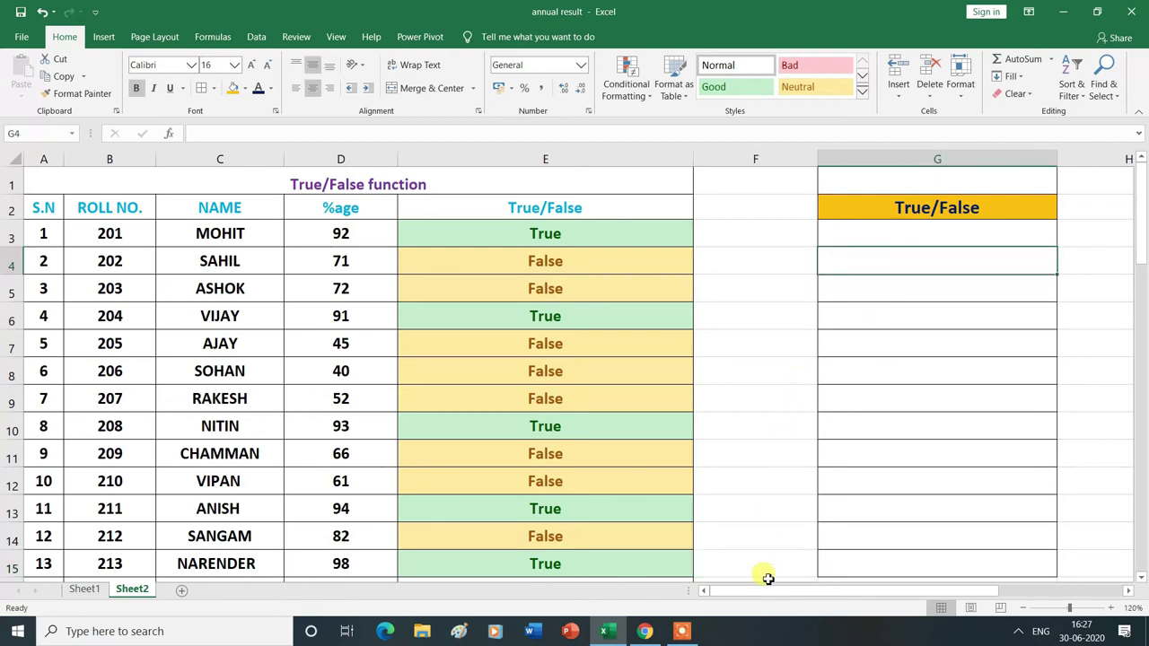
pyautogui.write('=')
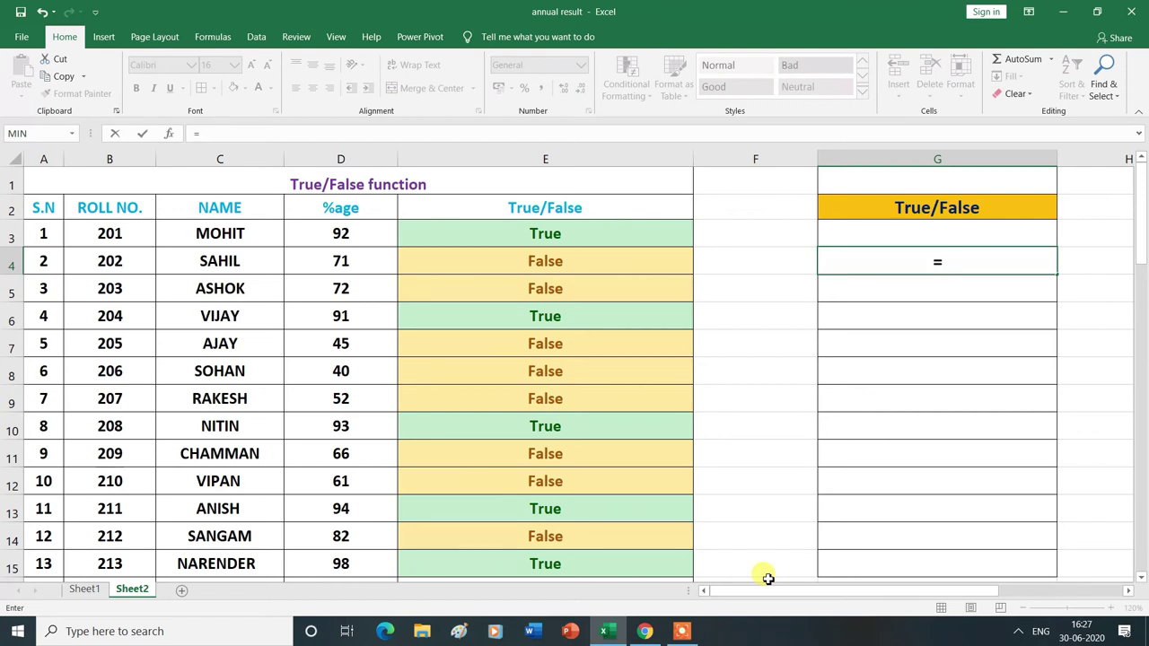
pyautogui.write('201')
pyautogui.write('>')
pyautogui.write('205')
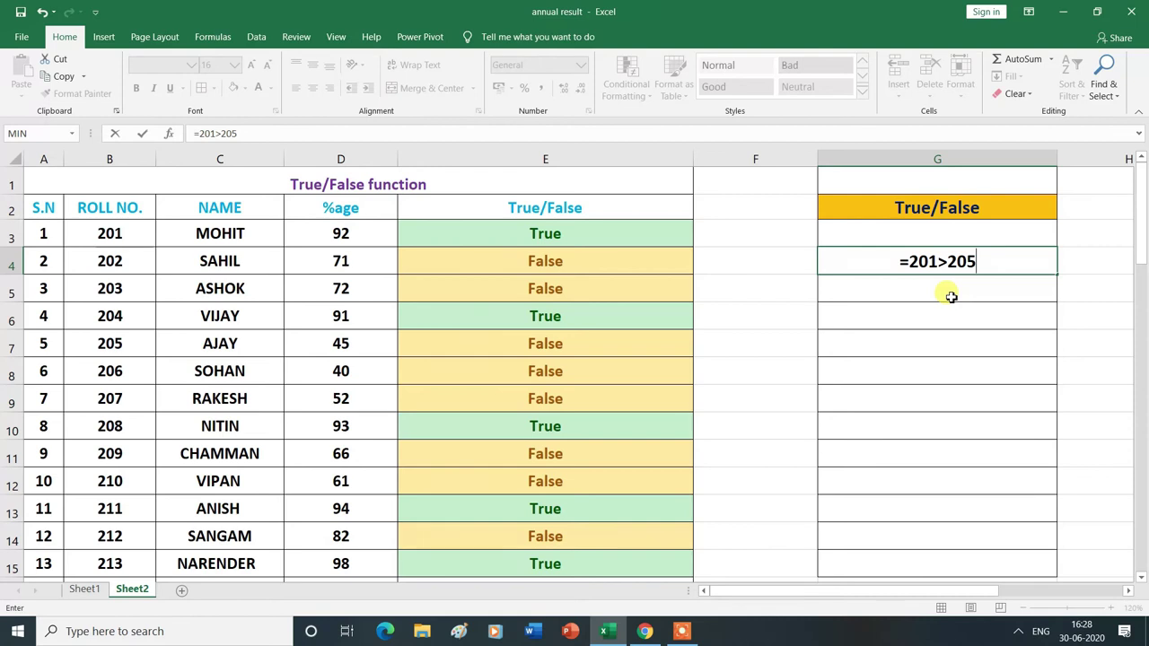
pyautogui.press('Return')
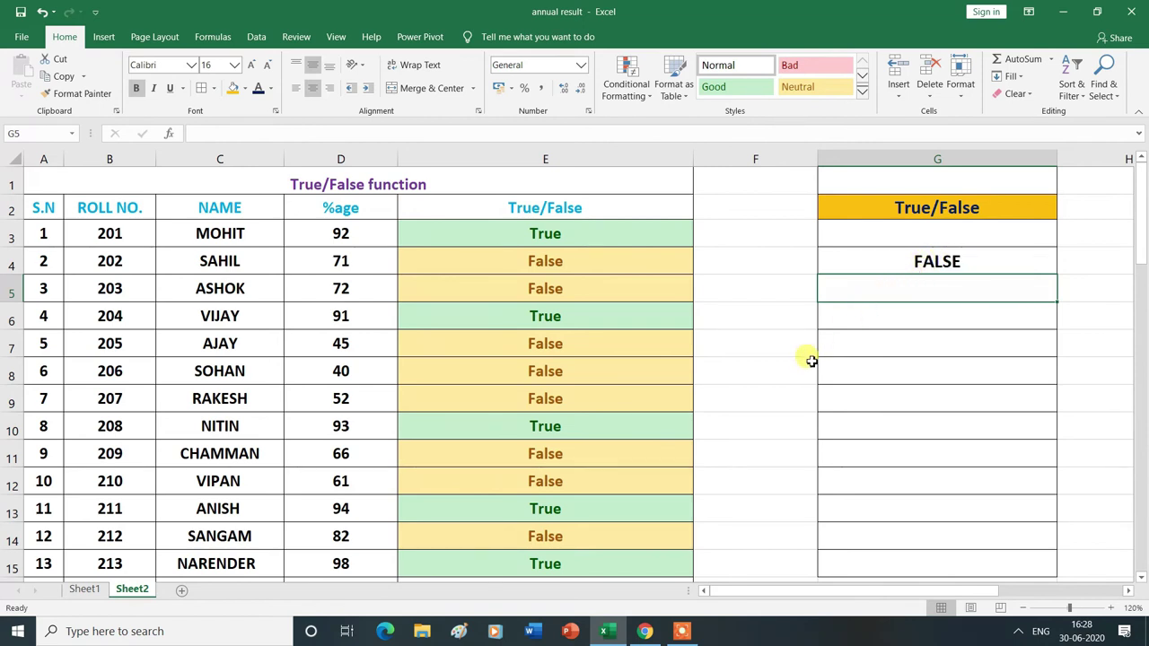
# Step: Enter =205>201 in G5 and =12-4>5 in G6, both returning TRUE
pyautogui.write('=')
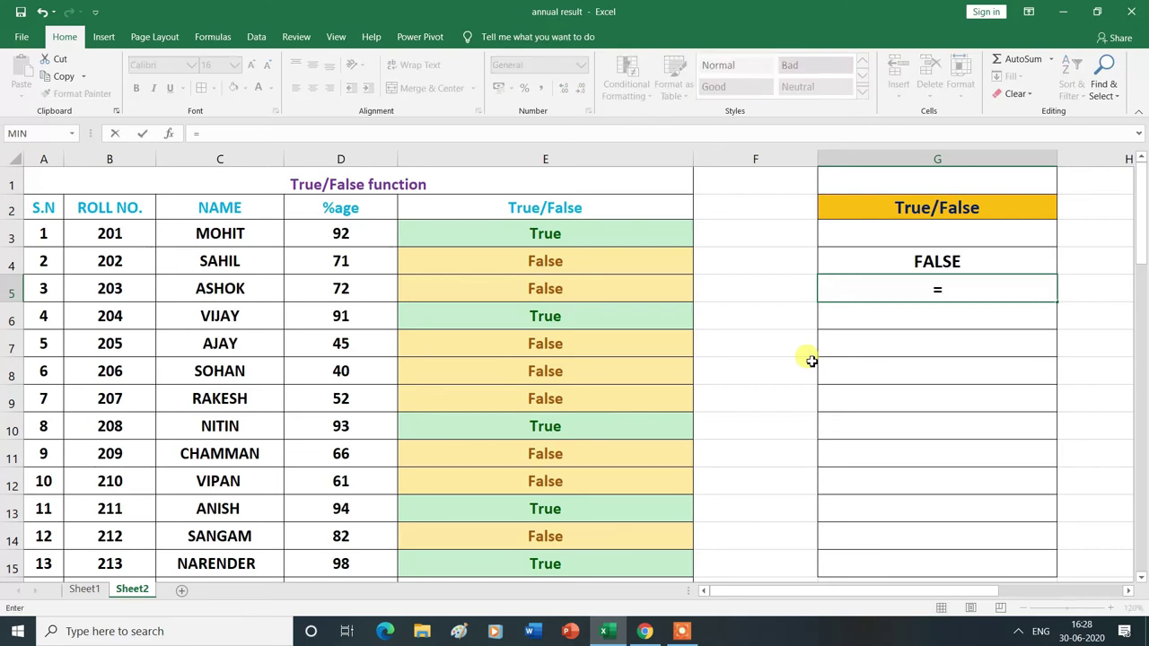
pyautogui.write('205')
pyautogui.write('>')
pyautogui.write('201')
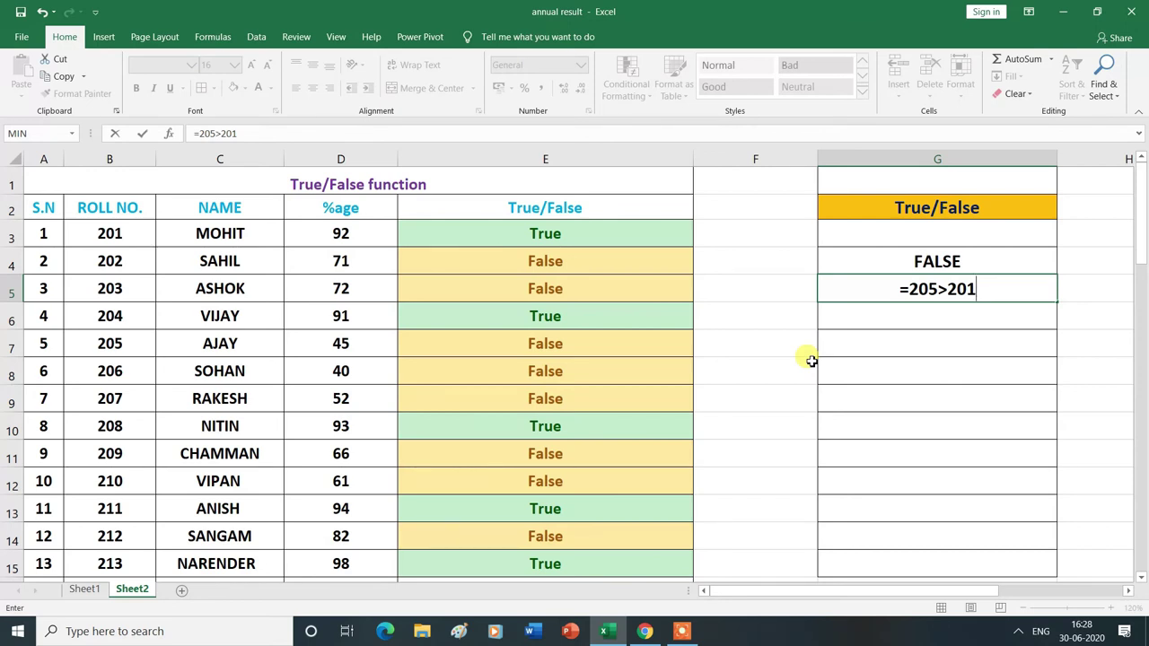
pyautogui.press('Return')
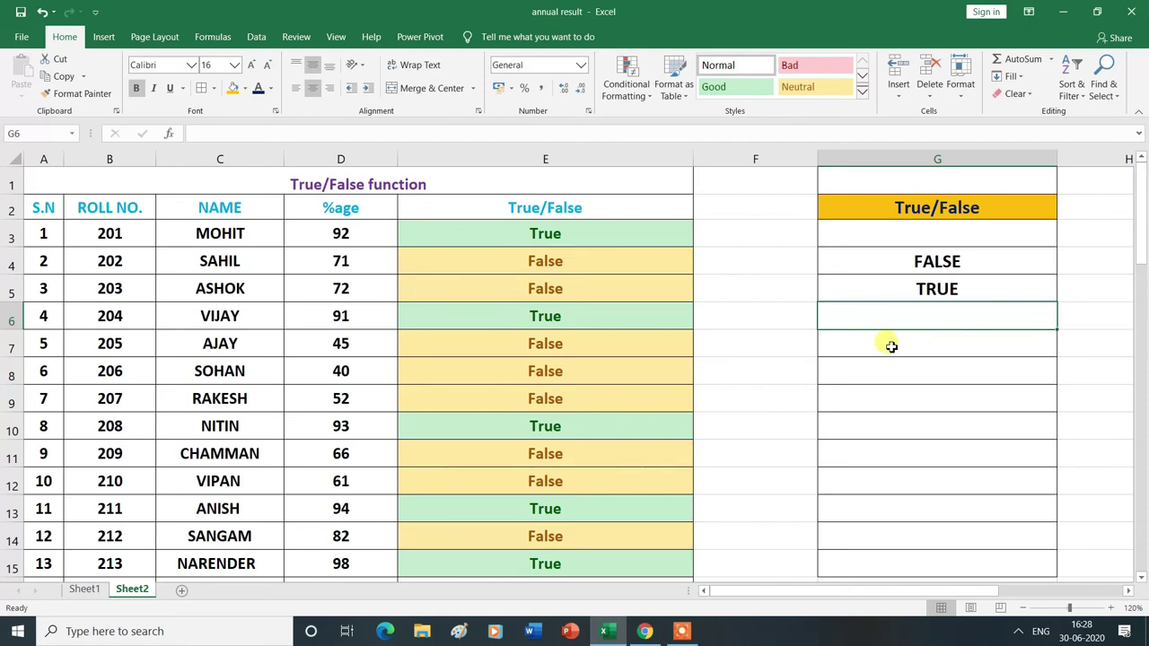
pyautogui.write('=')
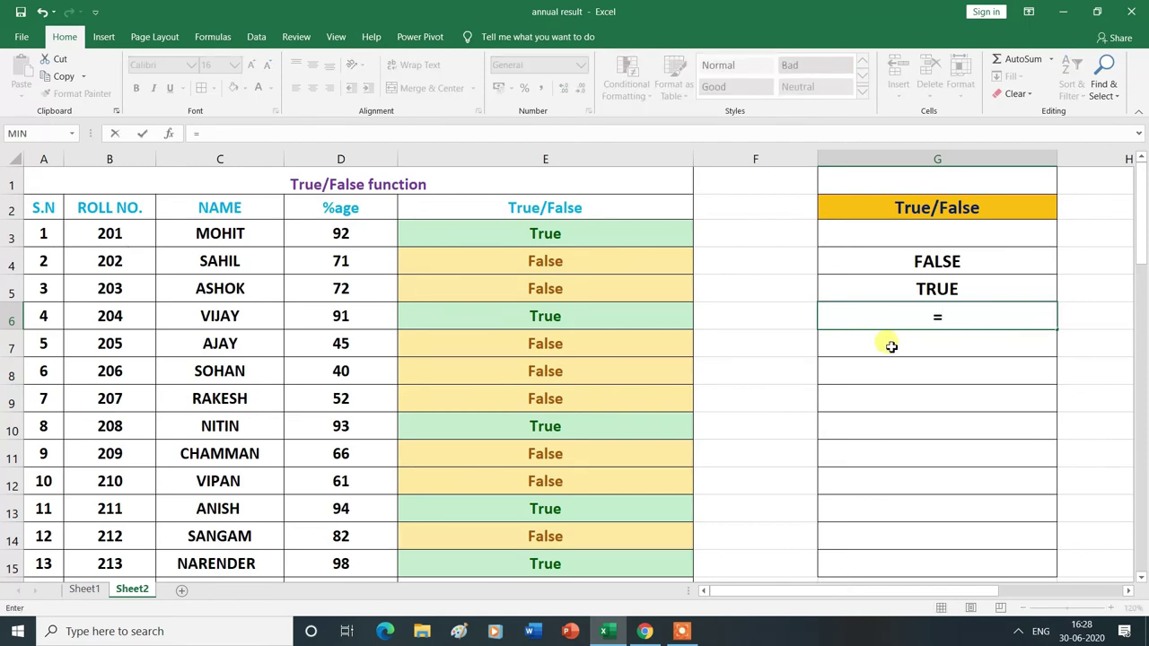
pyautogui.write('12-')
pyautogui.write('4')
pyautogui.write('>')
pyautogui.write('5')
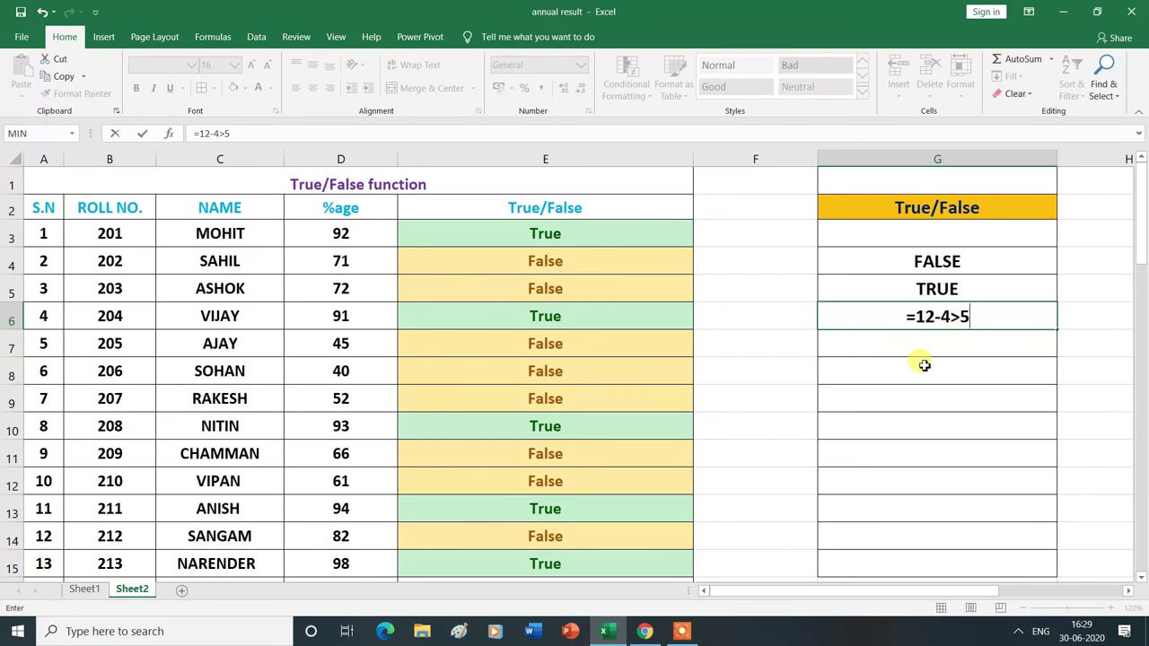
pyautogui.press('Return')
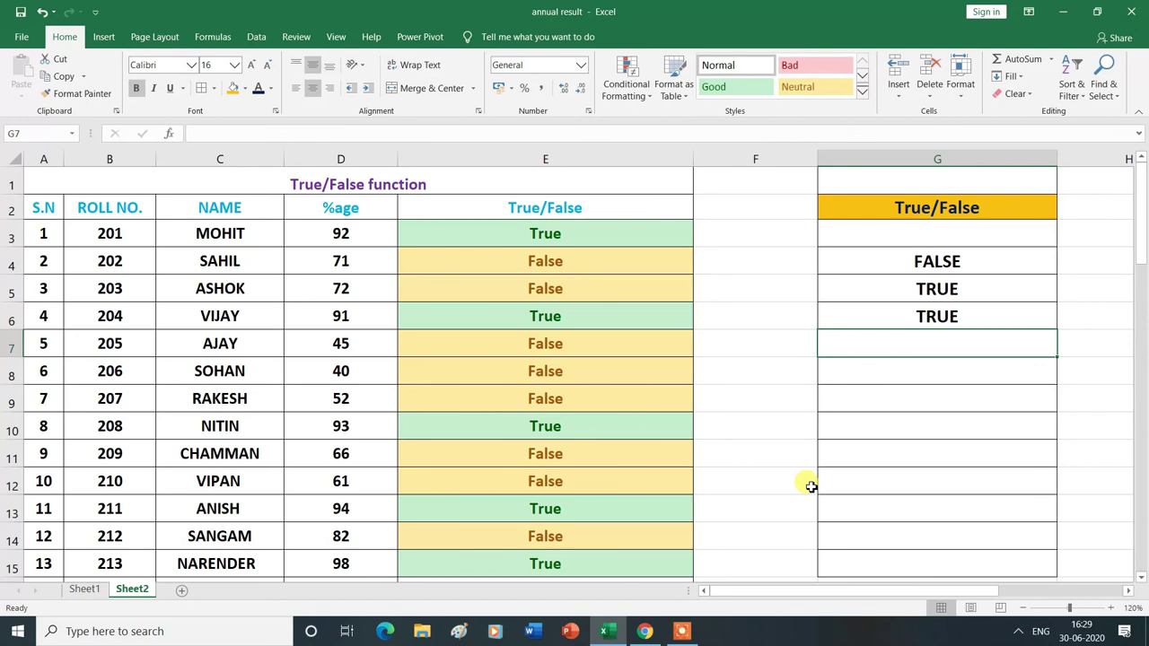
# Step: Enter =12-4>9 in G7 (FALSE) and =8*2>10 in G8 (TRUE)
pyautogui.write('=')
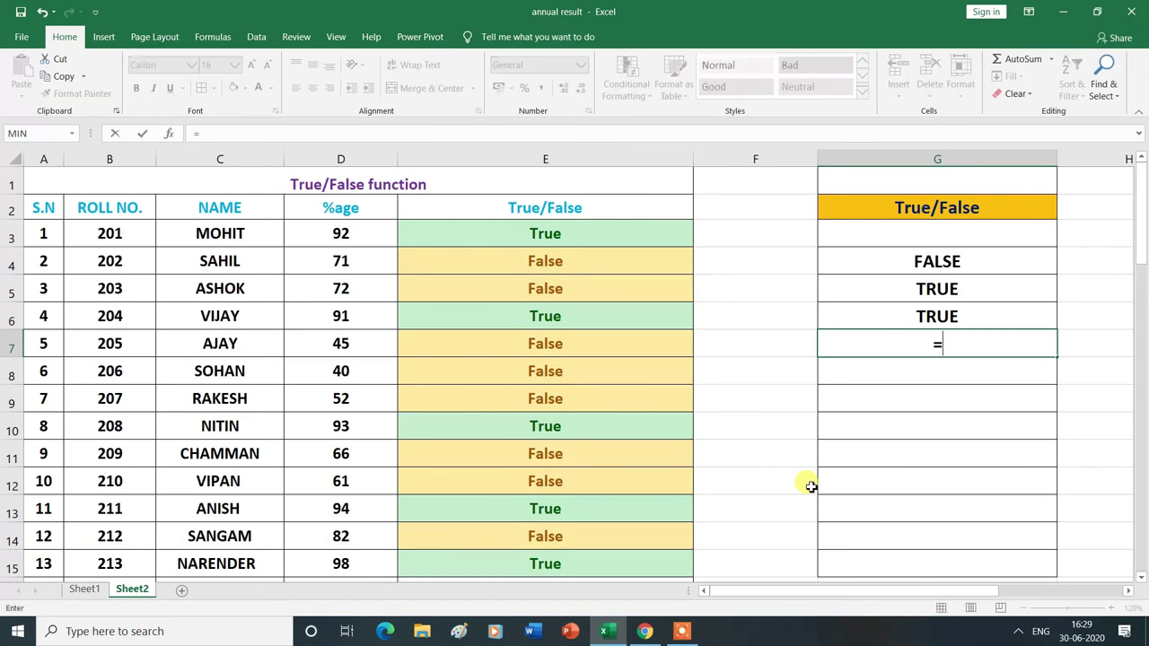
pyautogui.write('12-')
pyautogui.write('4>9')
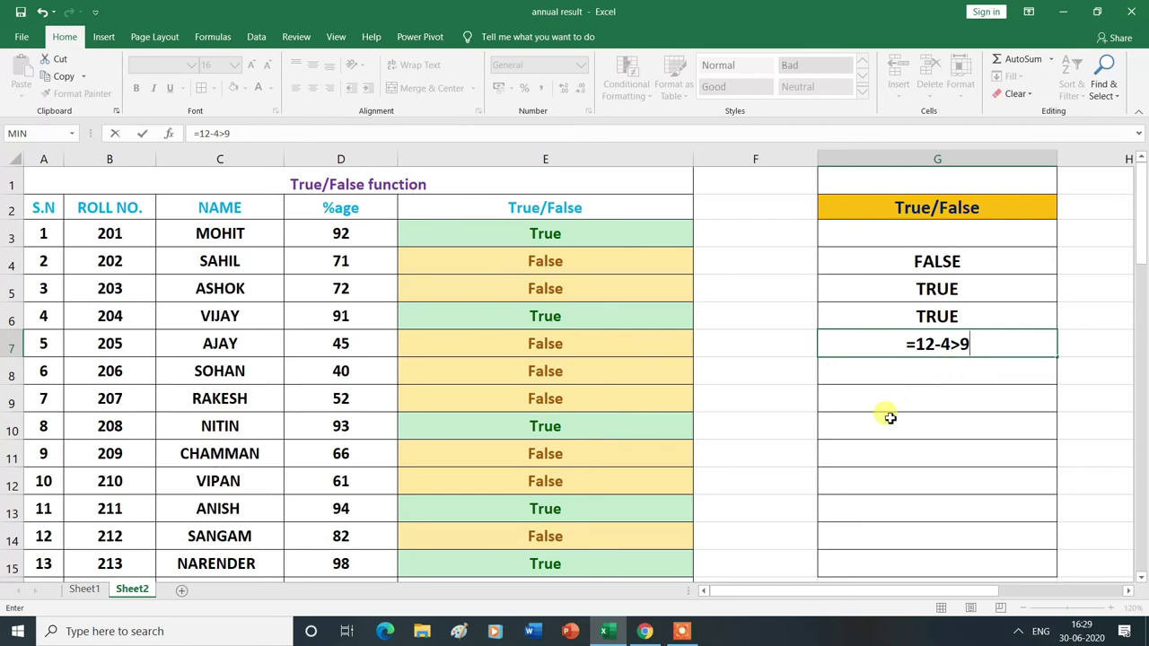
pyautogui.press('Return')
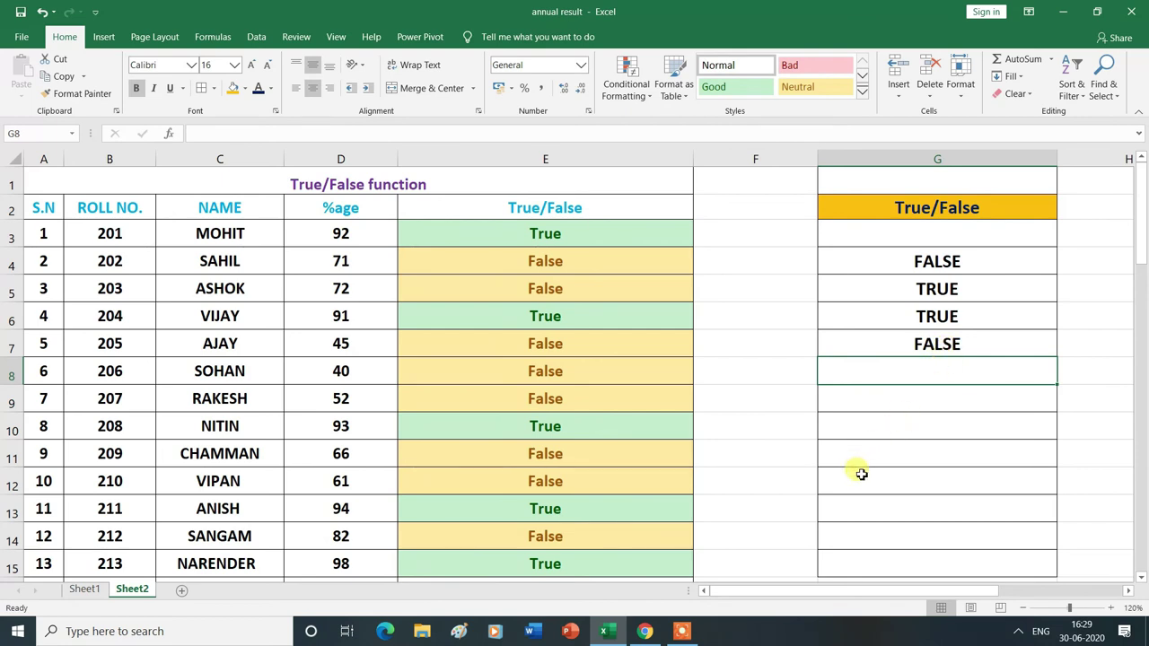
pyautogui.write('=')
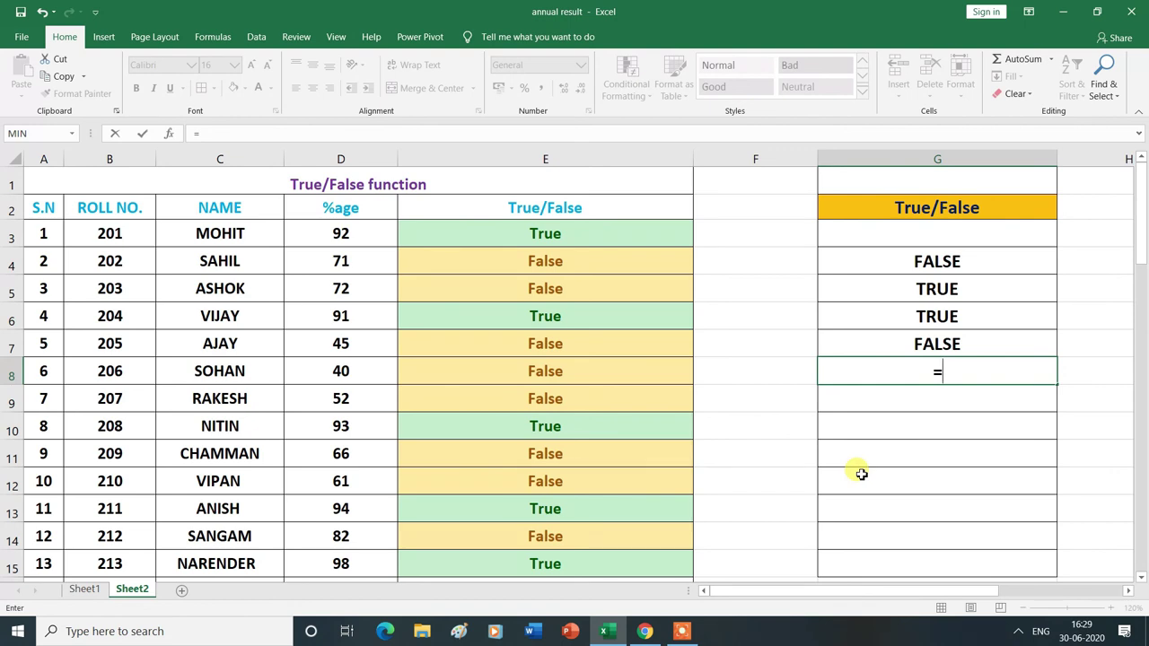
pyautogui.write('8*')
pyautogui.write('2>10')
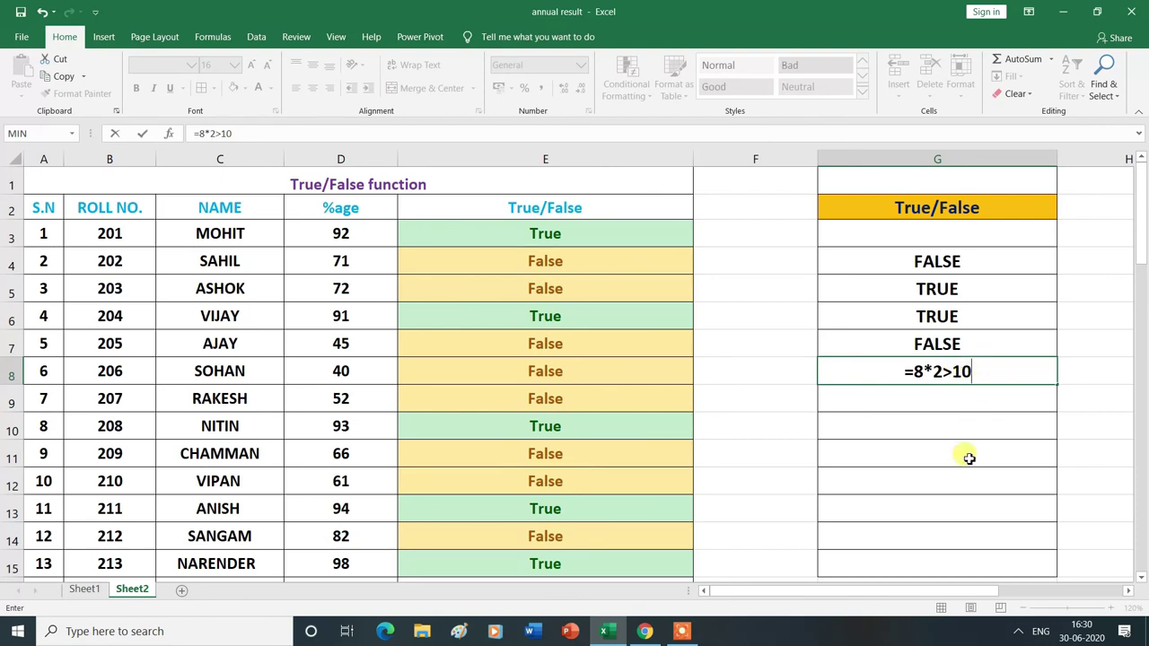
pyautogui.press('Return')
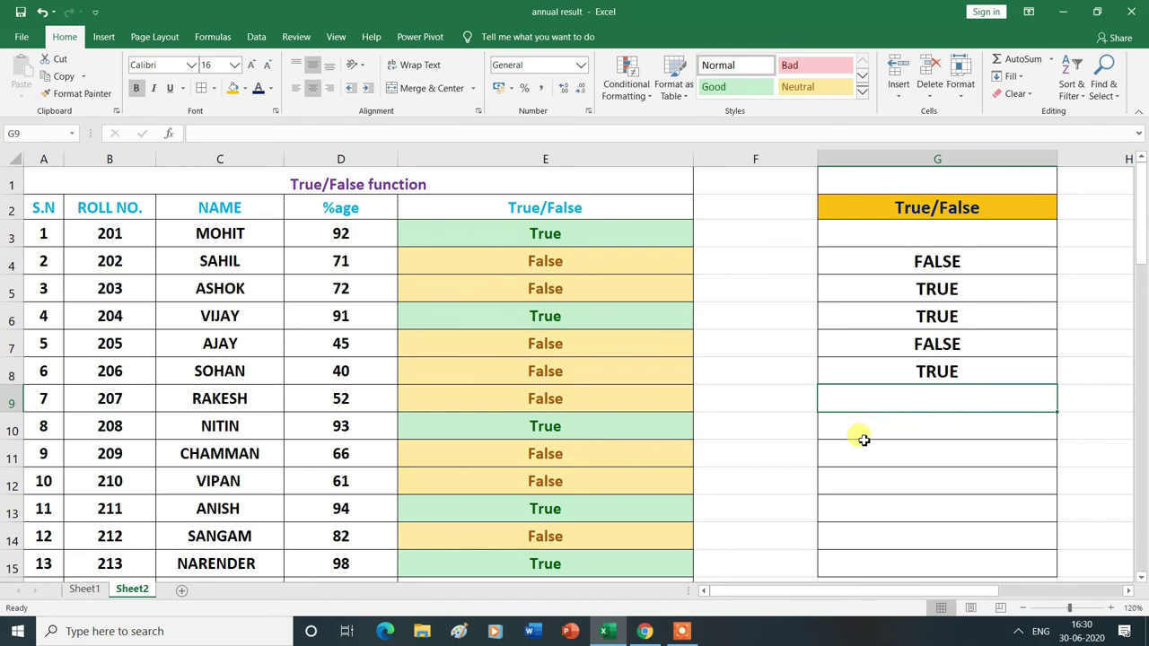
# Step: Enter the comparison =8*2>19 in G9, returning FALSE
pyautogui.write('=')
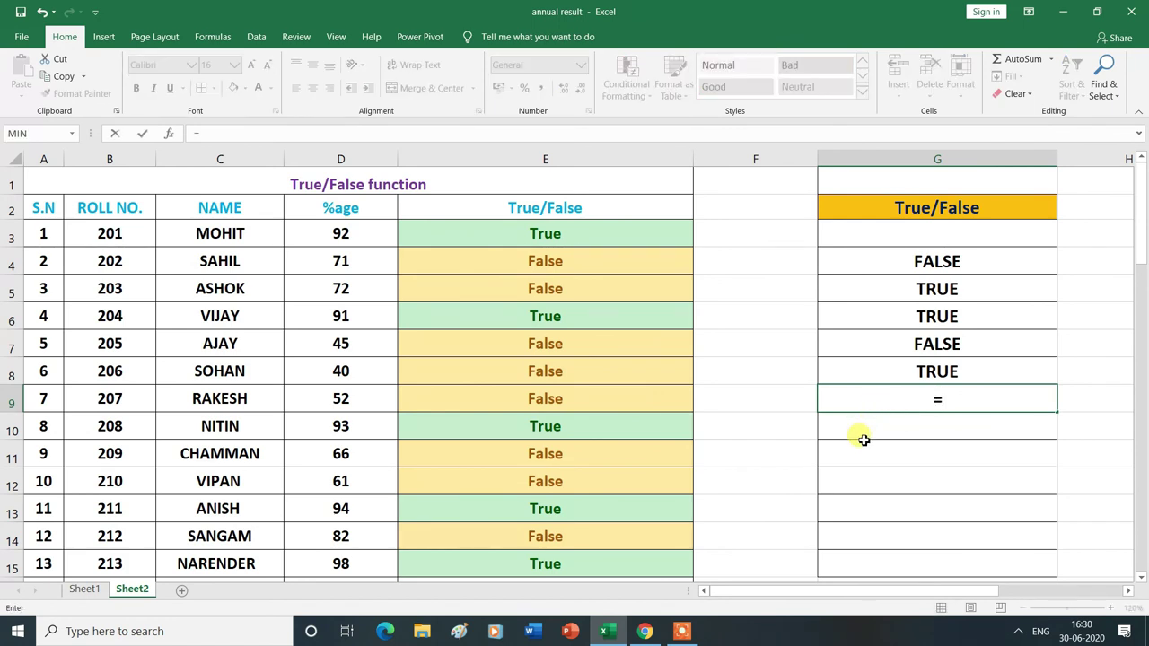
pyautogui.write('8*2')
pyautogui.write('>')
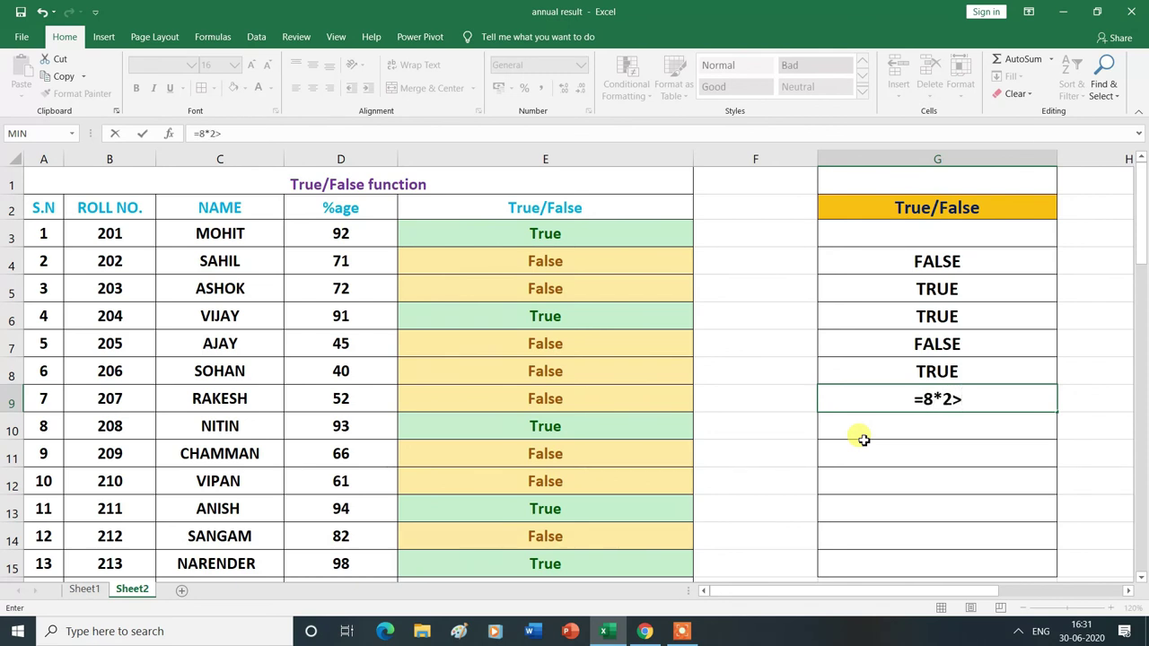
pyautogui.write('19')
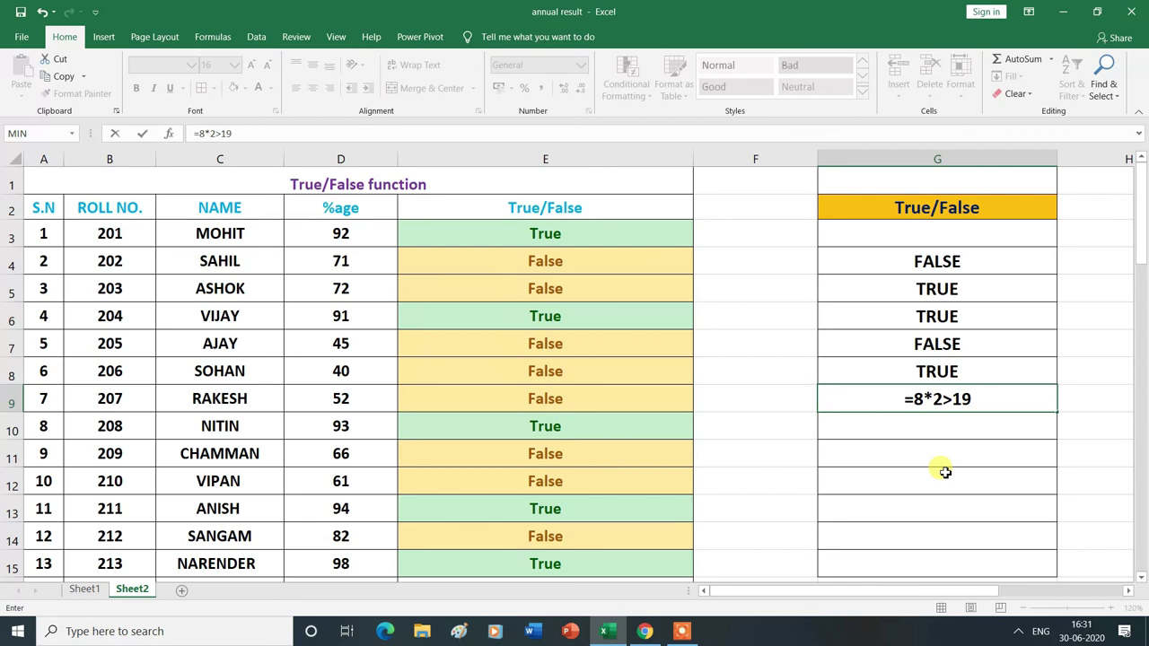
pyautogui.press('Return')
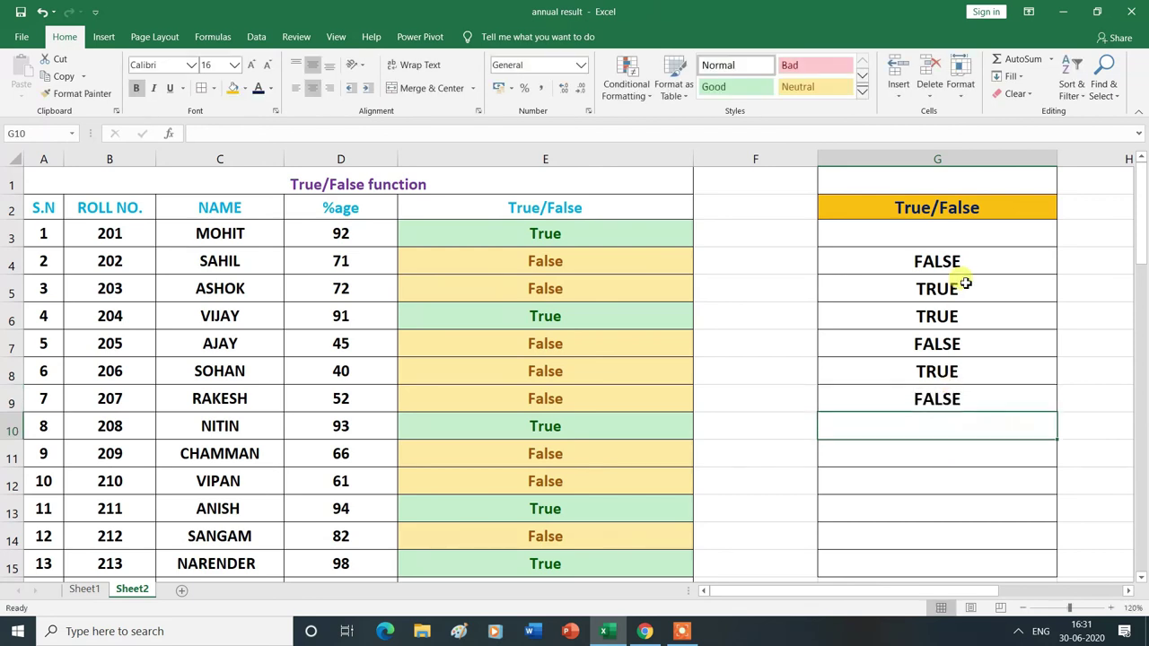